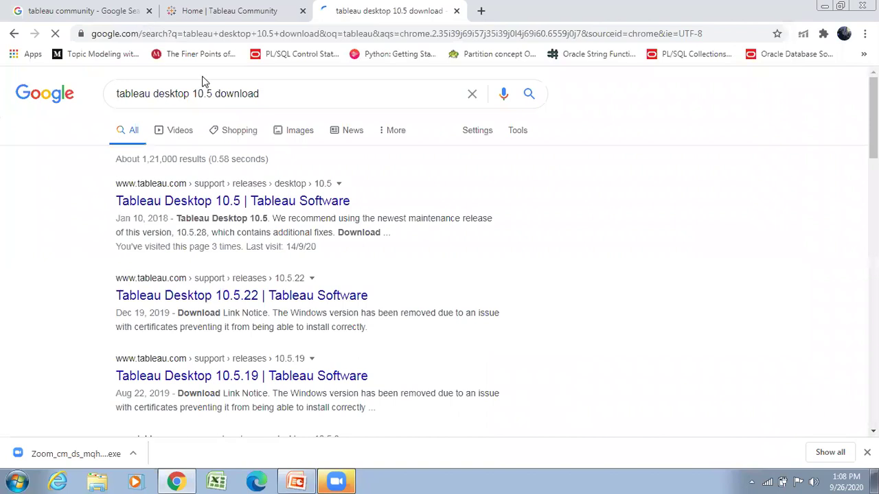
Open the Tableau Desktop 10.5 release page from the search results and follow its 10.5.28 download to the latest Windows version
click(219, 201)
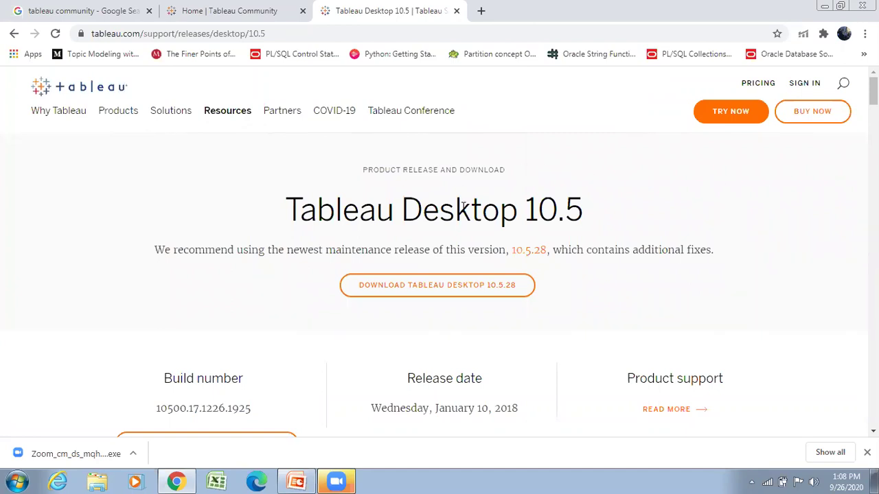
drag(284, 210, 583, 213)
click(408, 289)
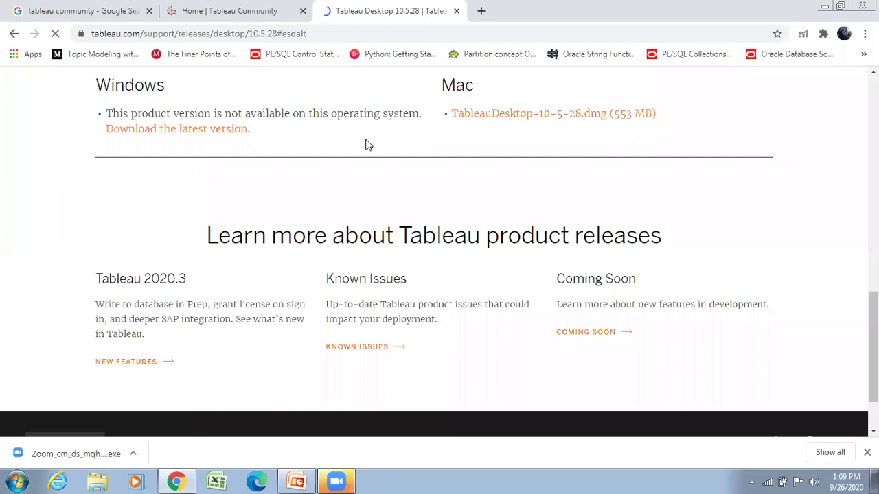
click(192, 131)
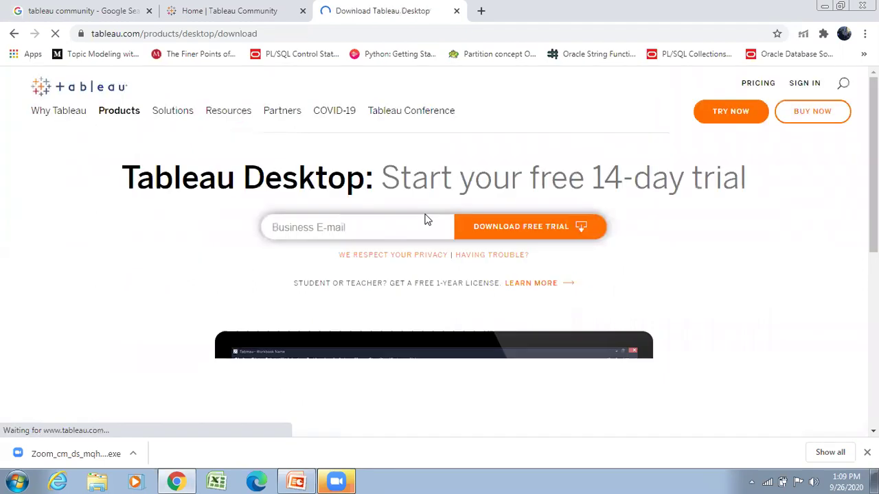
Fill in the business e-mail on the Tableau Desktop free trial form using the saved suggestion
click(395, 230)
click(369, 265)
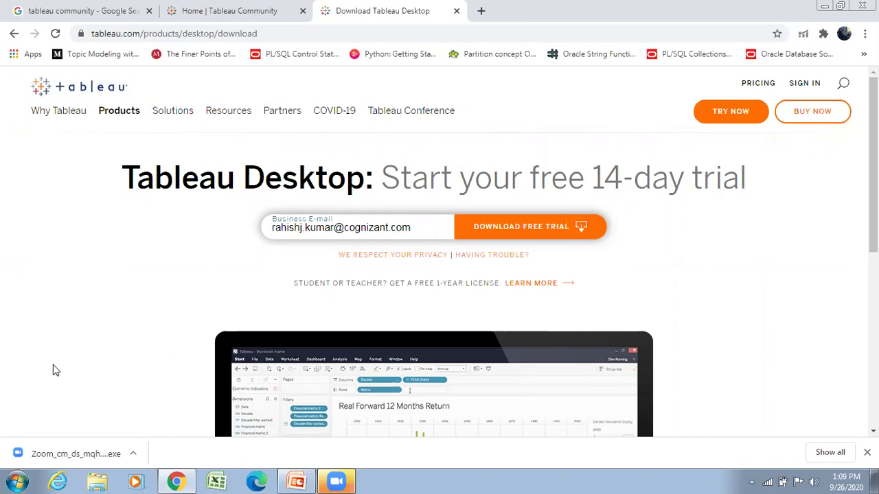
Look at the free 1-year license offer for students and teachers, and close the request form on the students page
drag(287, 279, 474, 289)
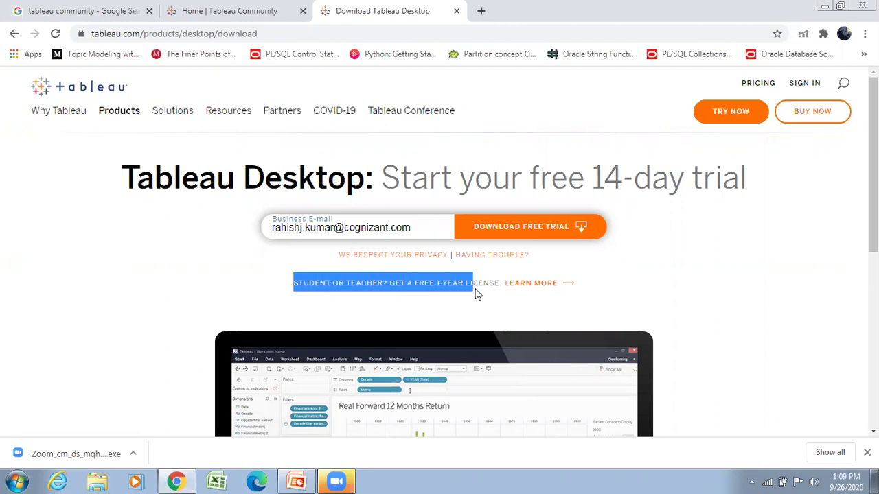
click(526, 289)
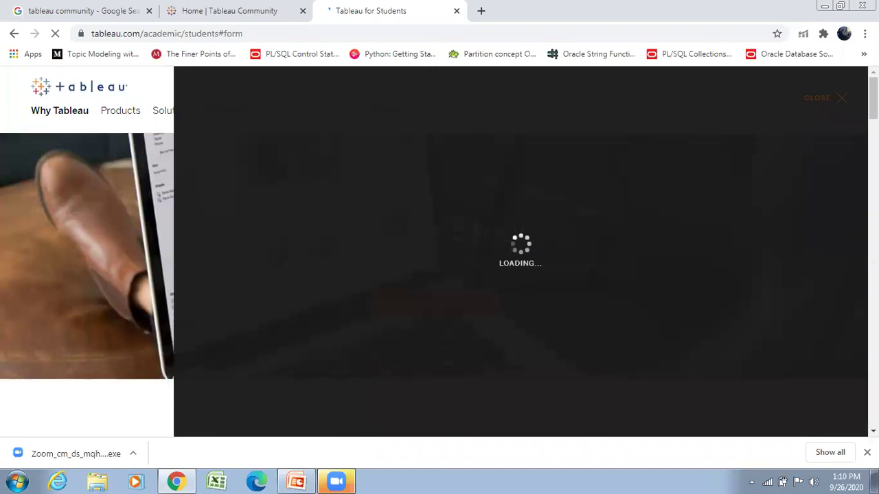
click(829, 101)
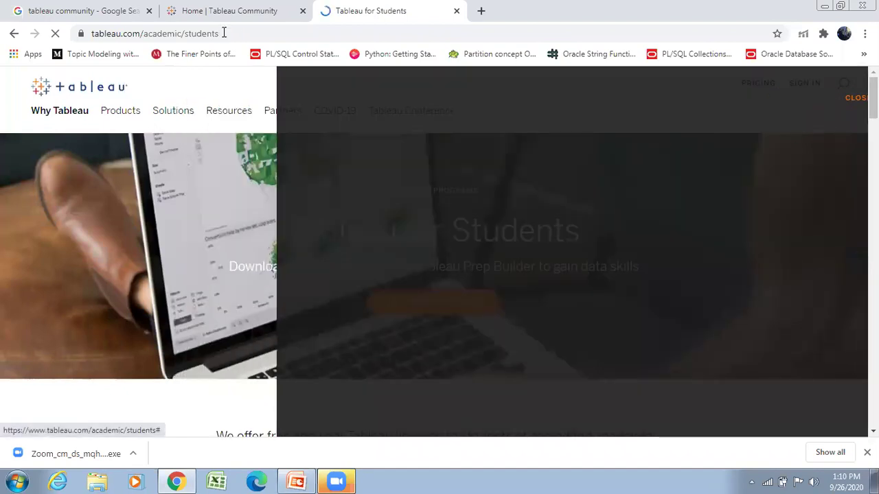
Return through the visited Tableau pages to the Google results for "tableau desktop 10.5 download"
click(15, 34)
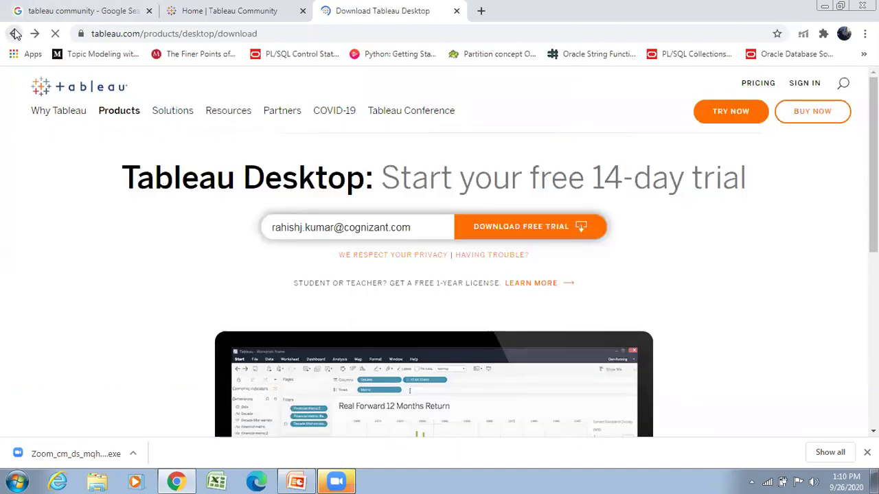
click(15, 33)
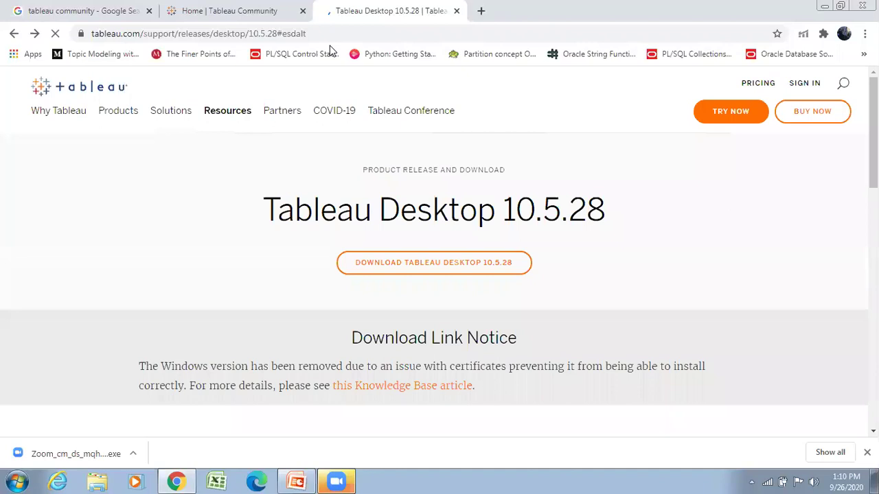
click(14, 33)
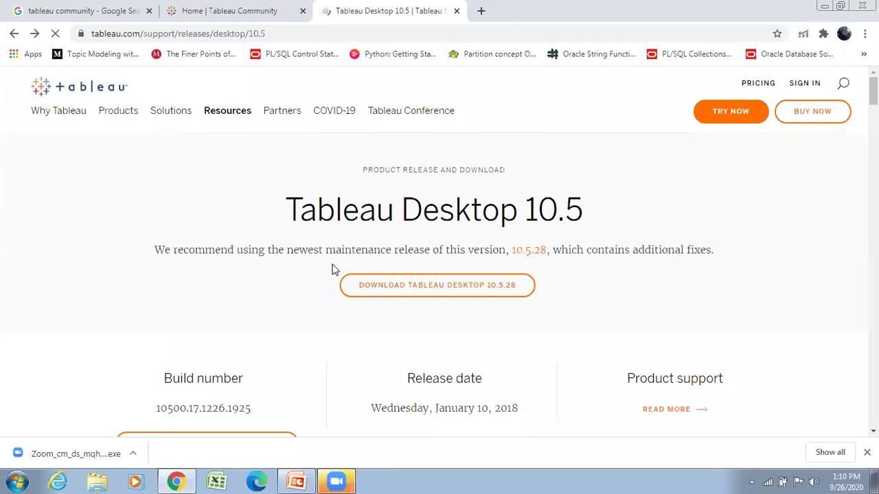
click(13, 34)
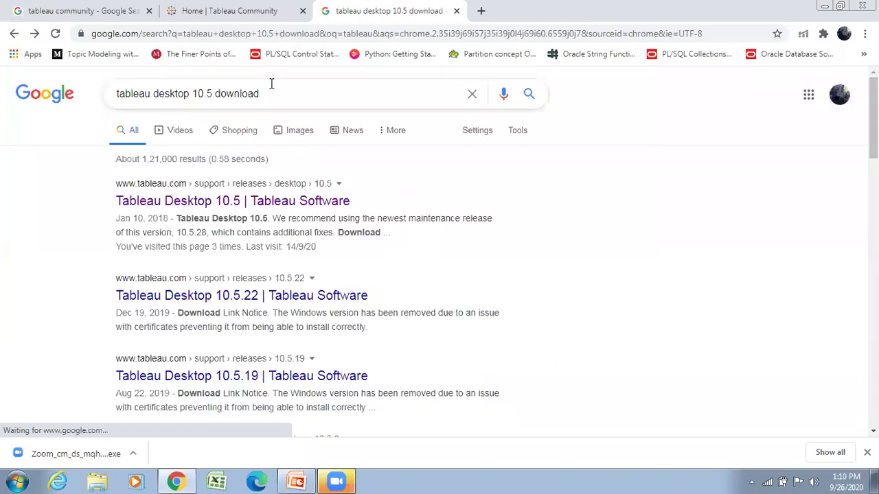
Highlight the version number 10.5 in the search query and reopen the Tableau Desktop 10.5 release page
click(210, 94)
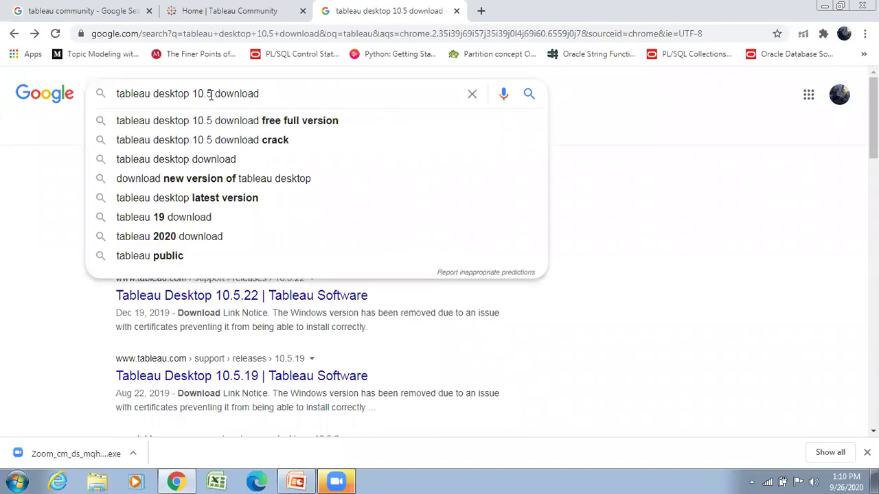
double_click(210, 93)
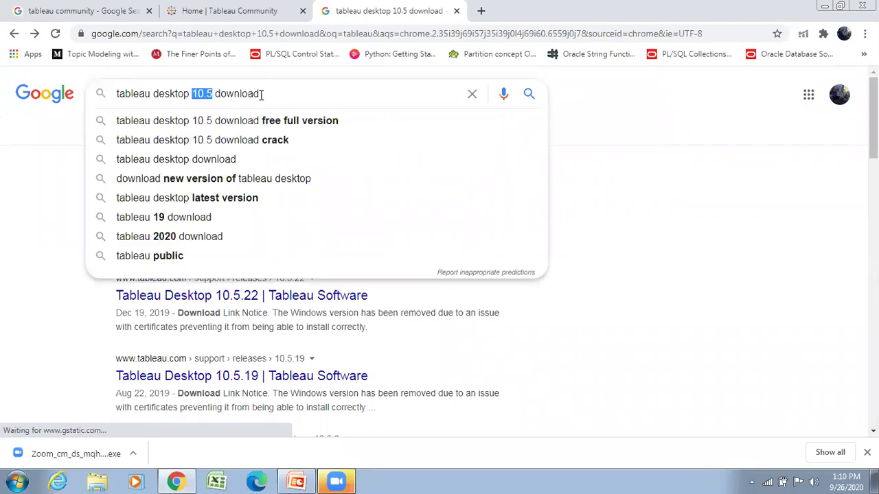
click(263, 93)
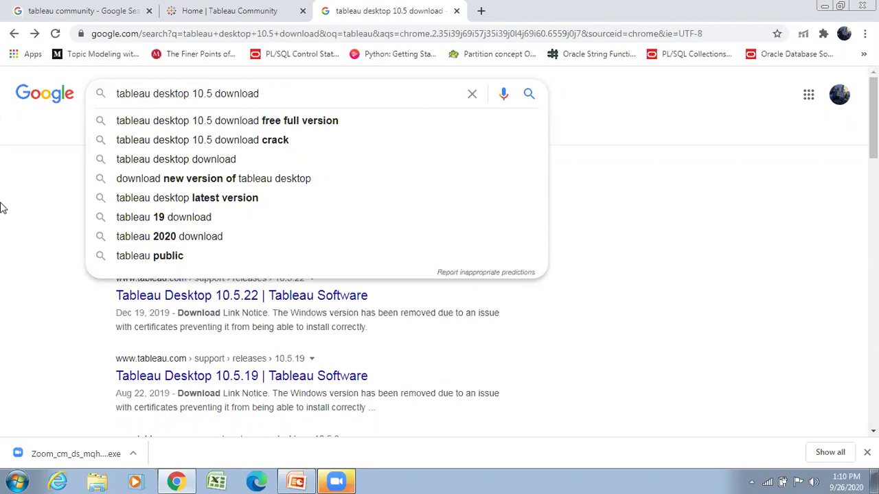
key(Escape)
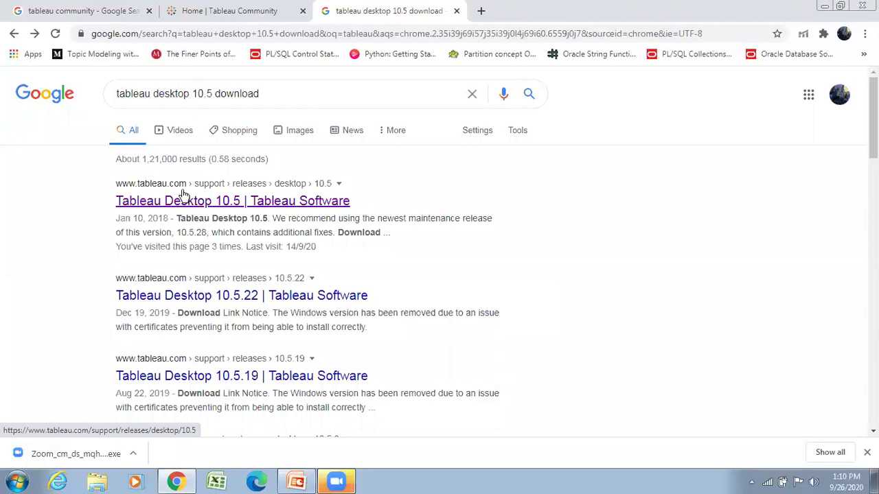
click(184, 202)
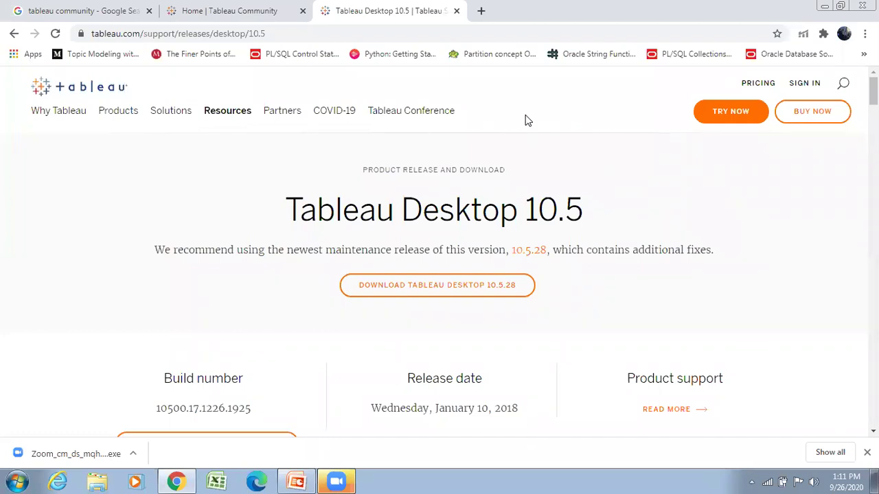
View Tableau's product suite page and return to the Tableau Desktop 10.5 release page
mouse_move(120, 112)
click(127, 136)
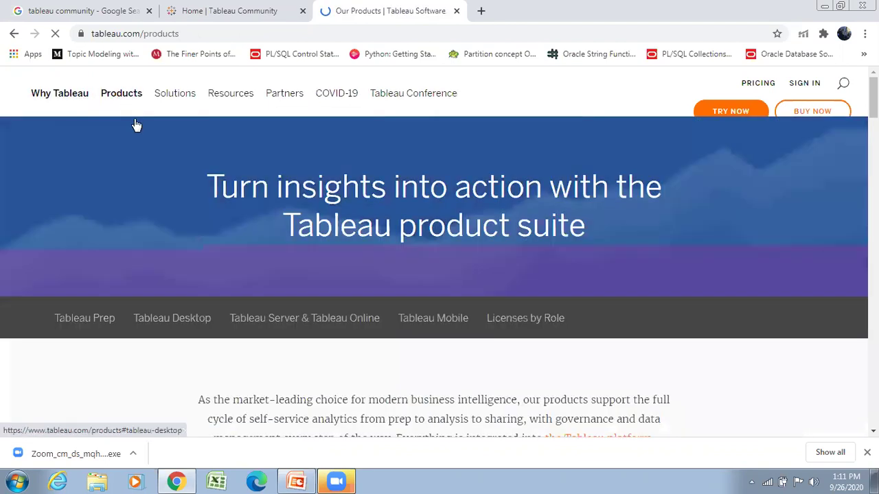
mouse_move(127, 109)
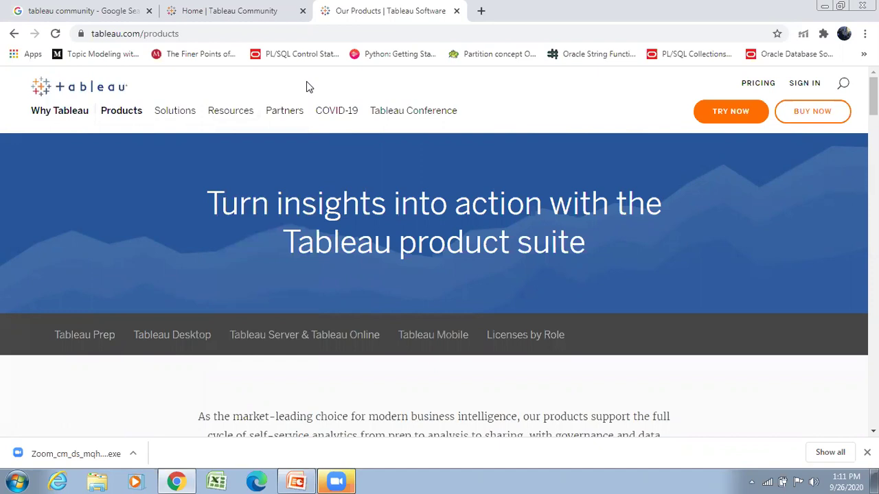
click(15, 36)
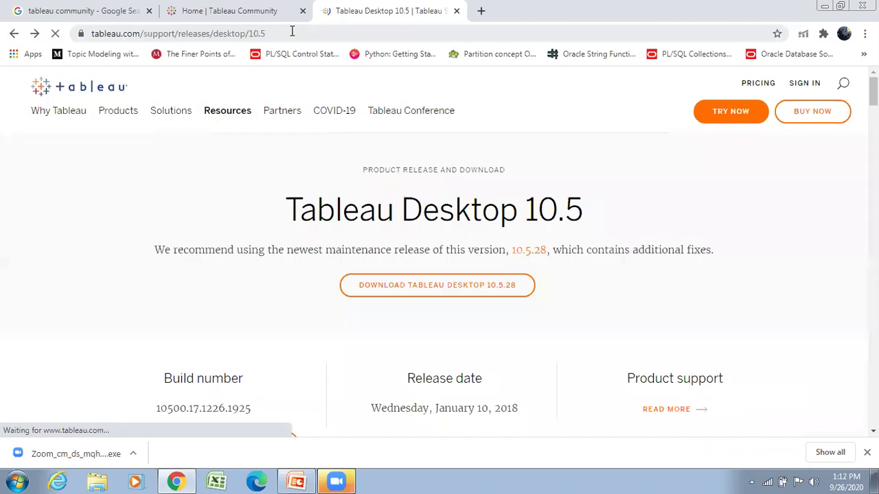
click(292, 31)
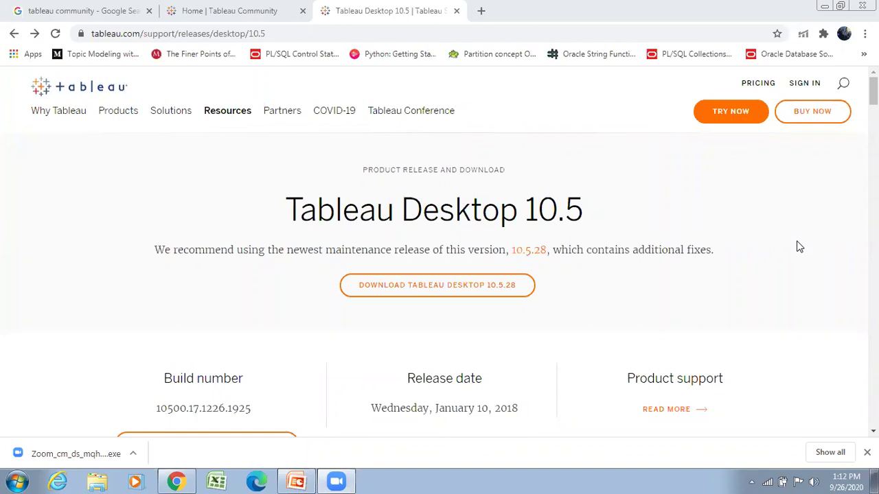
Follow the 10.5.28 download to the latest Windows version's trial page and fill in the business e-mail
click(439, 291)
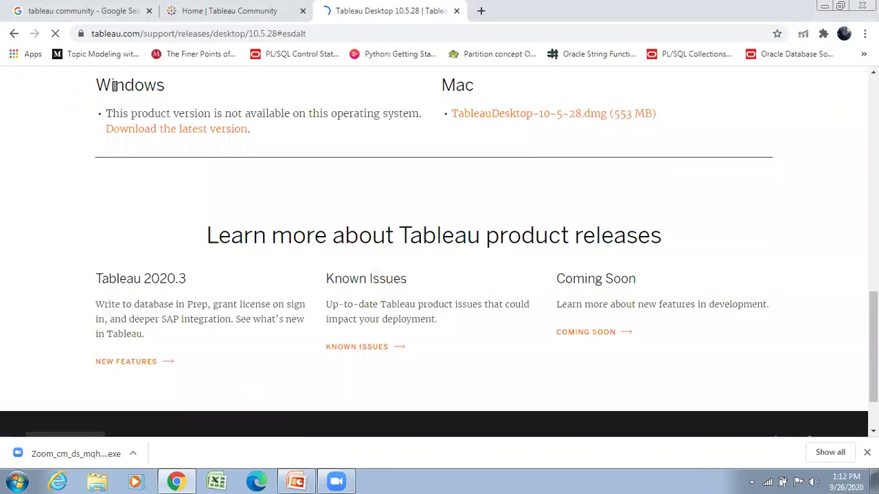
click(205, 129)
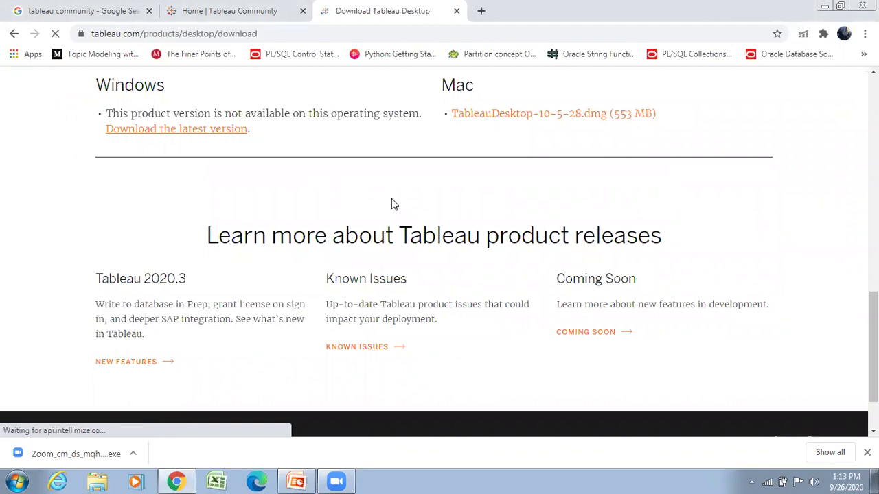
click(402, 228)
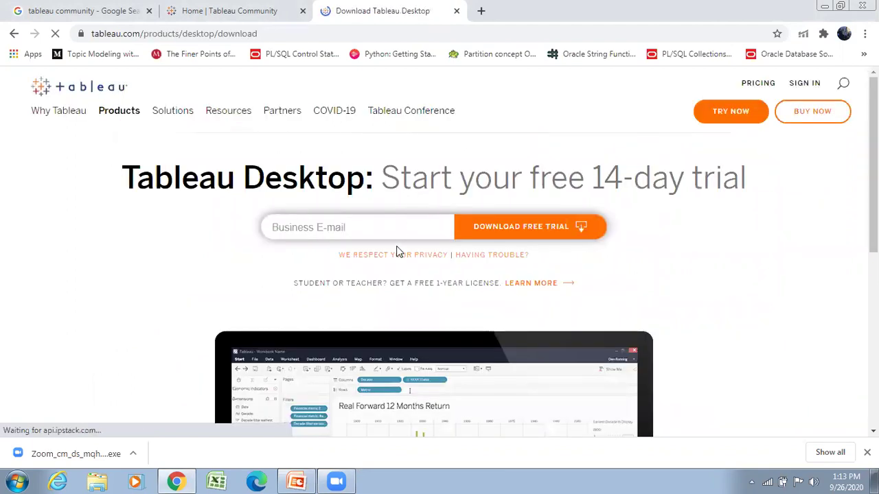
click(402, 256)
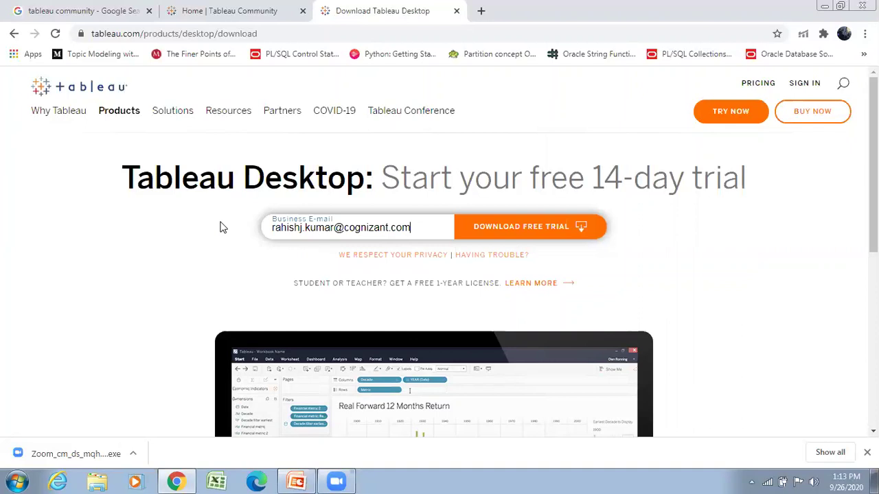
Request the Tableau Desktop free trial, cancel saving the installer and return to the trial form
click(560, 226)
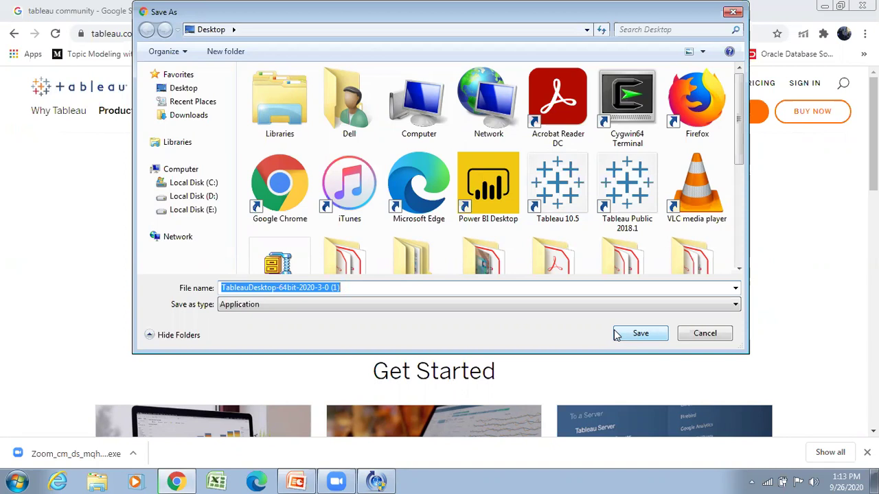
click(701, 331)
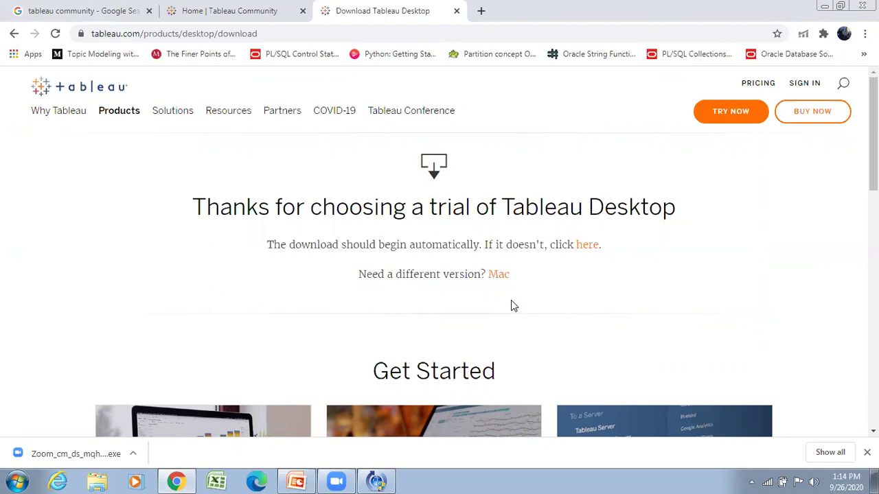
click(14, 33)
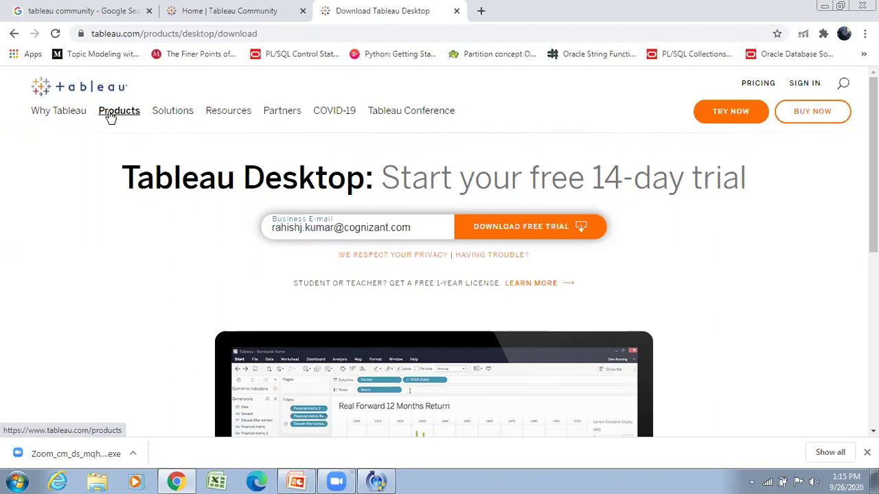
Start downloading the free trial installer TableauDesktop-64bit-2020-3-0 (1) to the Desktop and cancel the running download
mouse_move(120, 113)
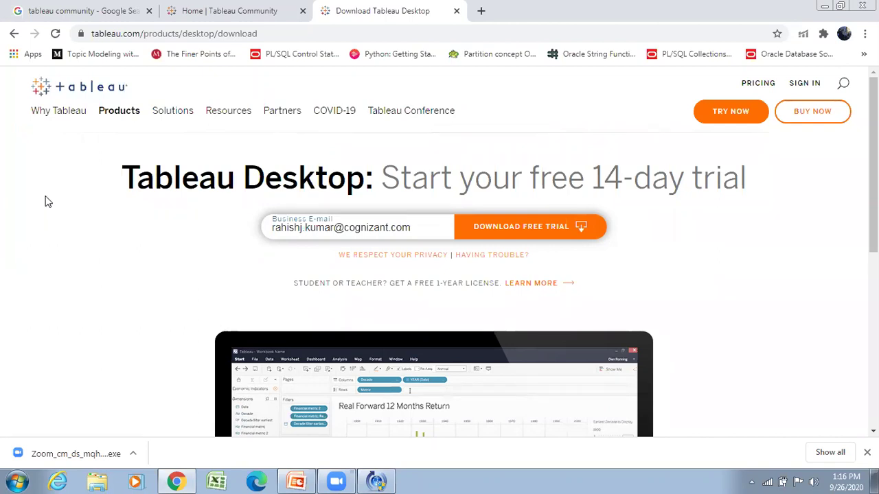
click(526, 233)
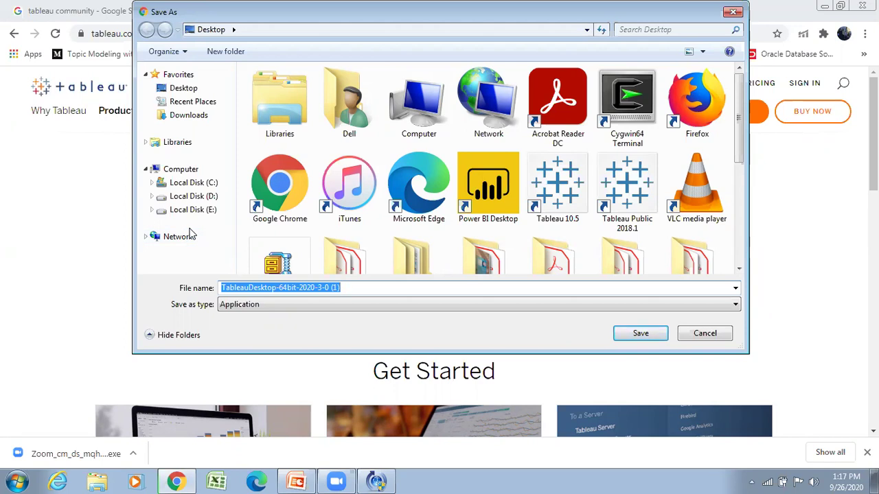
click(640, 334)
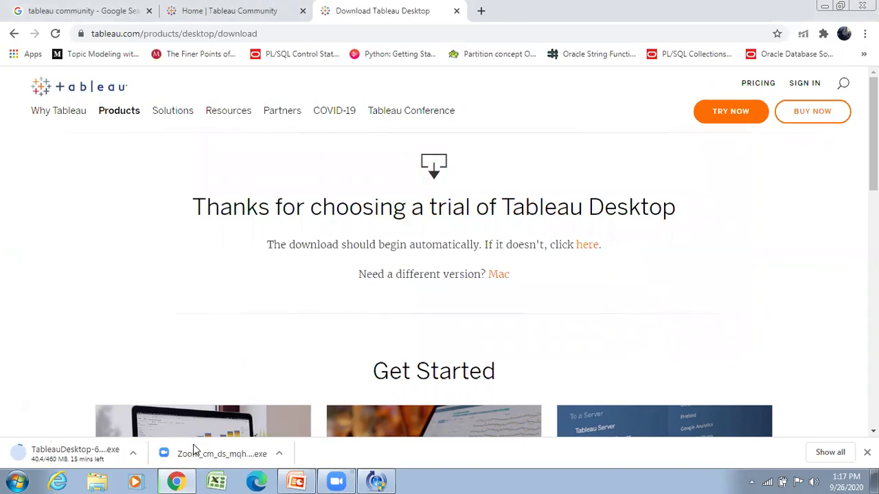
click(132, 454)
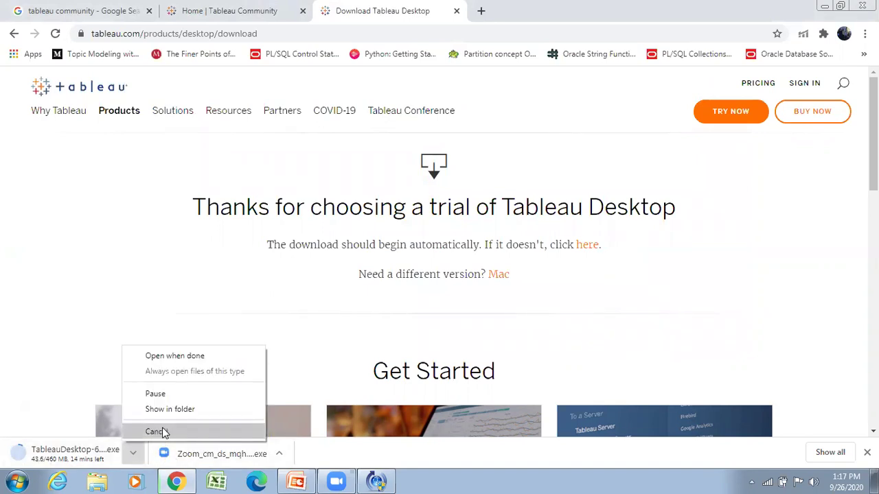
click(164, 432)
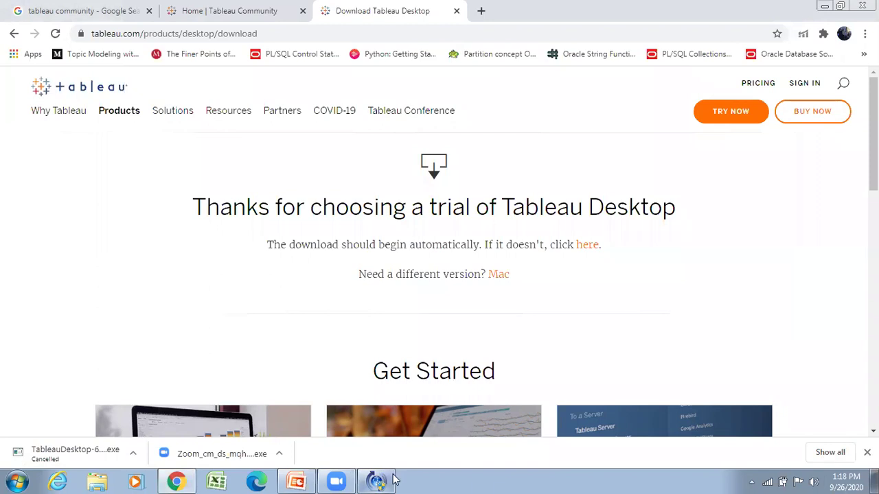
Show the Windows desktop with its Tableau shortcuts and switch back to the Chrome window
right_click(474, 480)
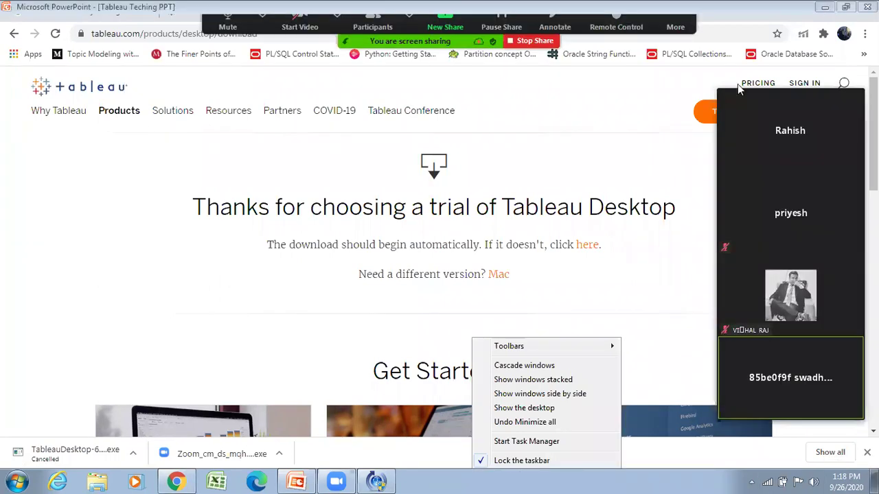
key(s)
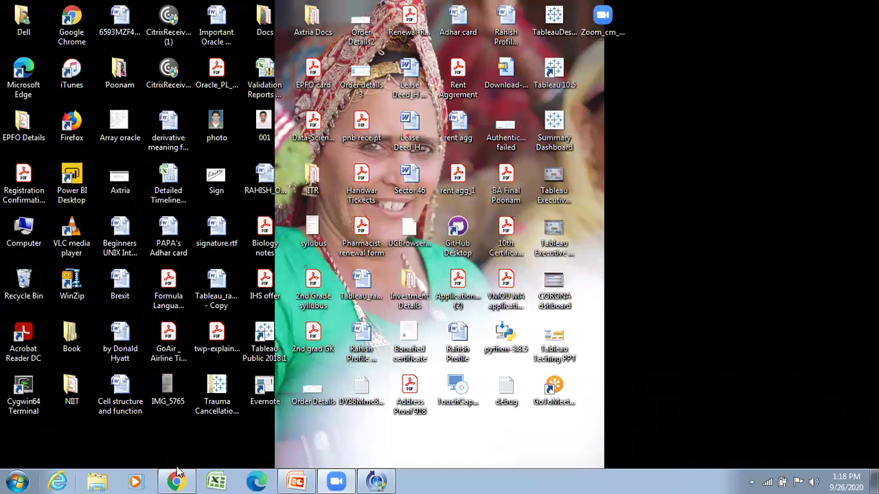
key(alt+Tab)
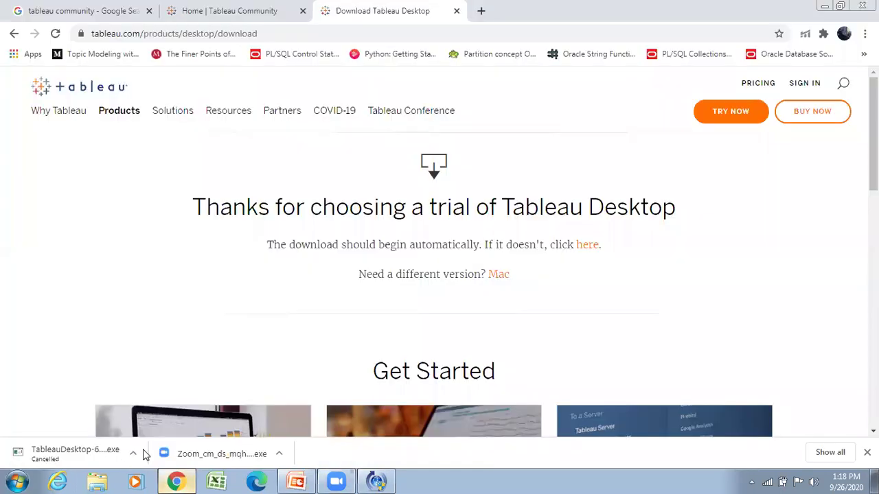
Show the downloaded files in the Desktop folder and launch the TableauDesktop-64bit-2020-3-0 installer
click(132, 453)
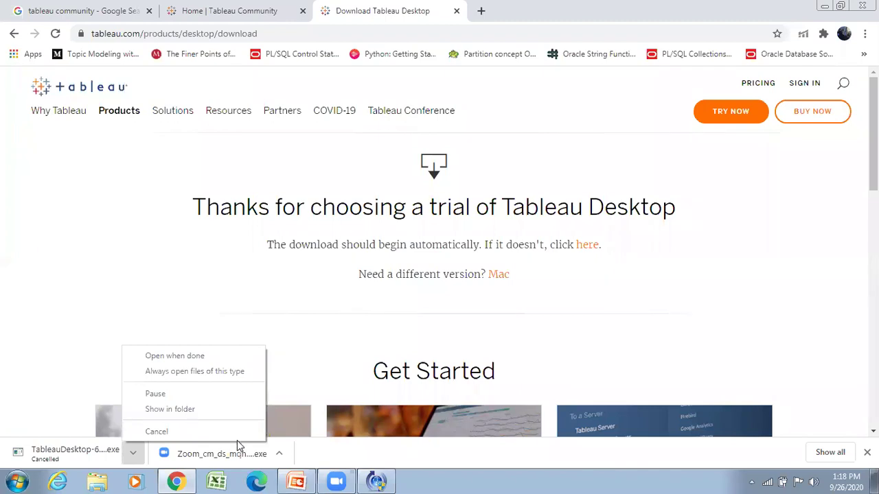
click(279, 453)
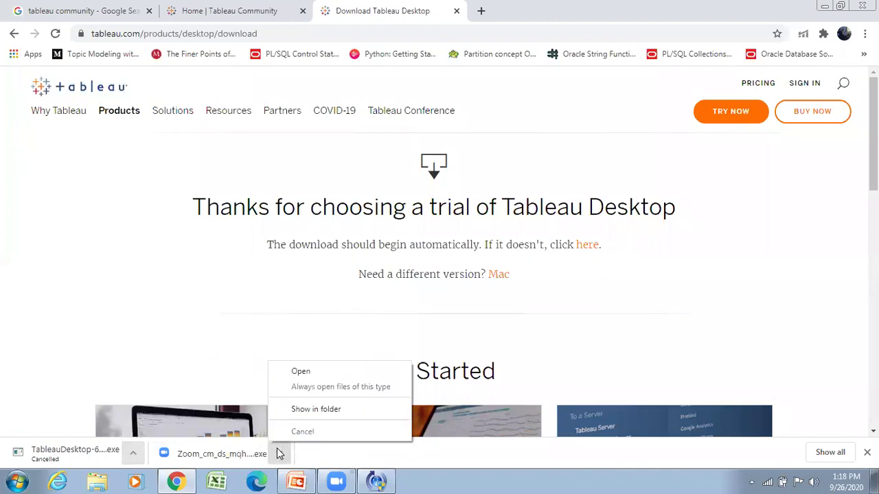
click(267, 398)
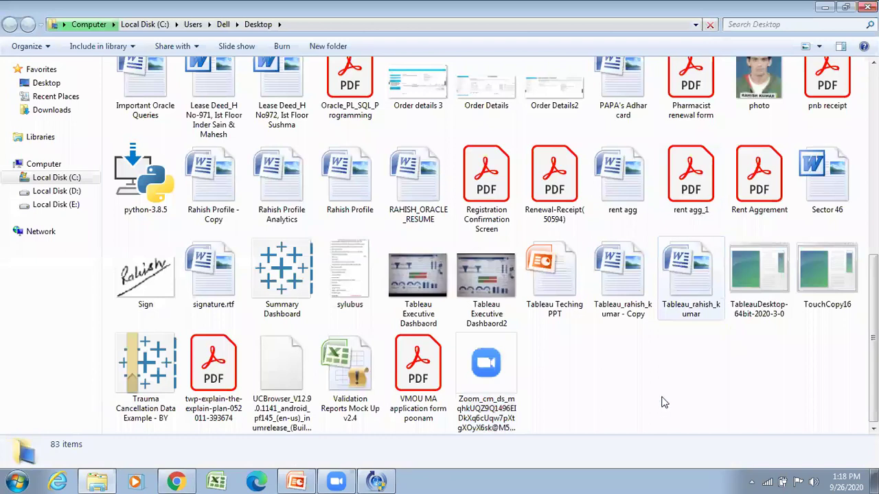
double_click(764, 281)
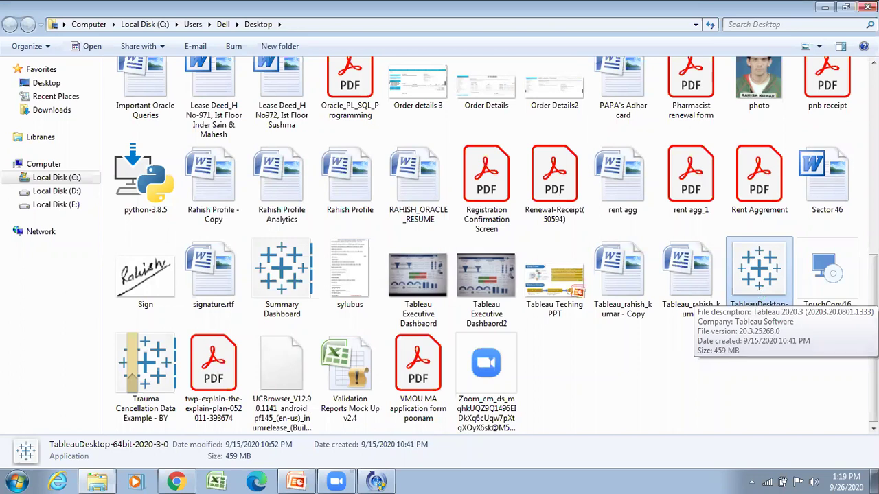
Switch back to Chrome and return from the trial download page to the Tableau Desktop 10.5.28 release page
key(alt+Tab)
click(134, 454)
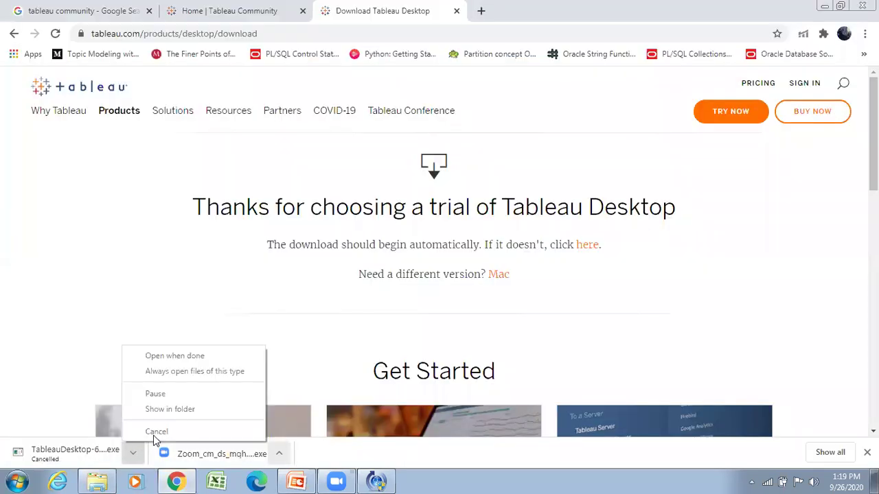
click(217, 274)
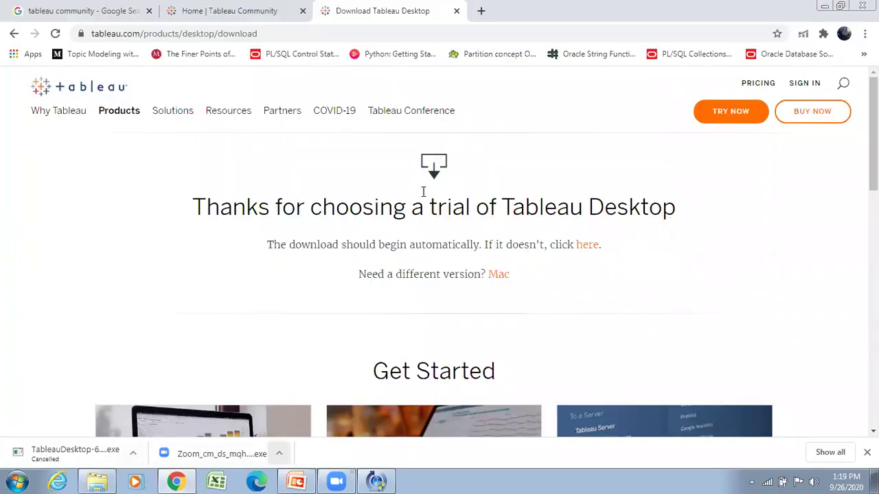
click(12, 36)
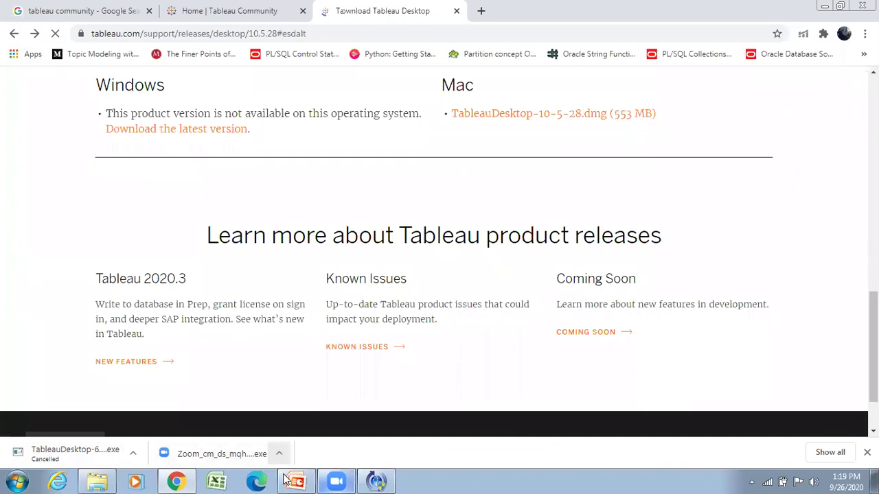
Show the Windows desktop, launch Tableau 10.5 from its shortcut and refresh the desktop
click(99, 482)
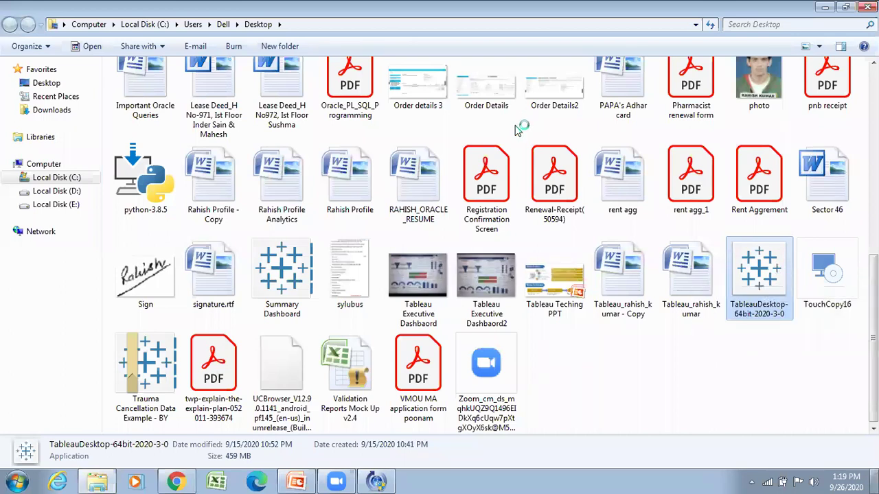
click(824, 8)
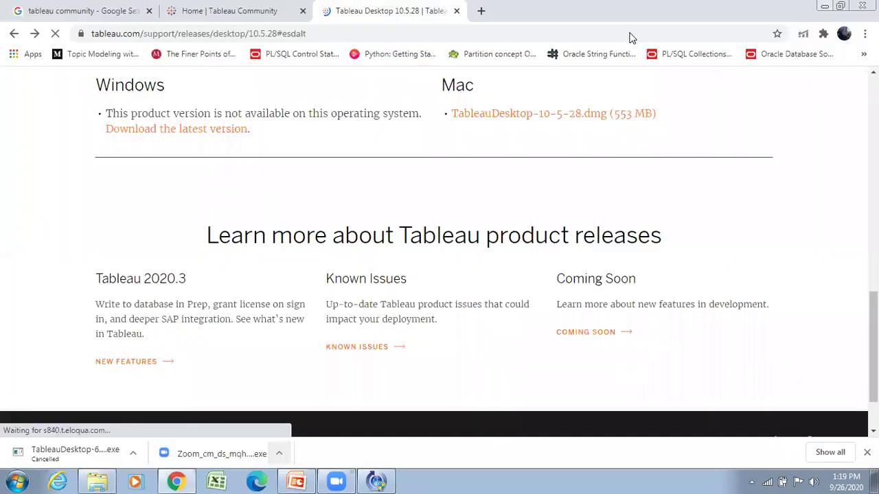
key(super+d)
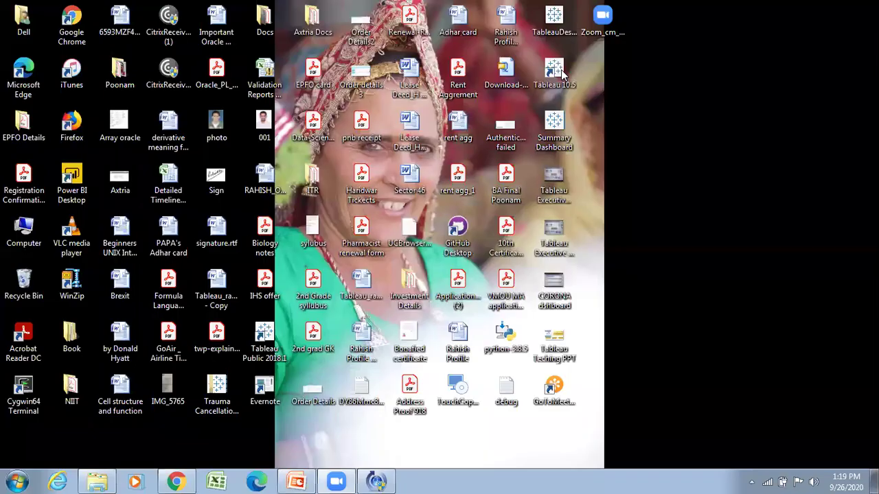
double_click(561, 71)
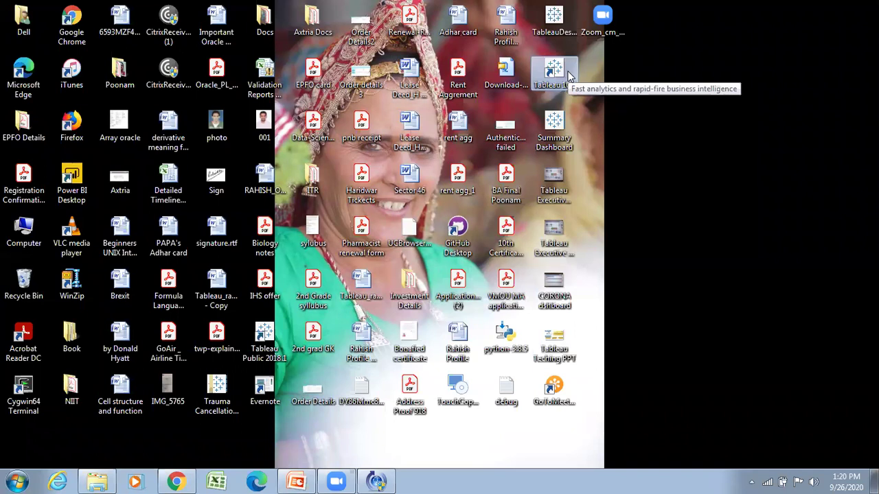
double_click(566, 72)
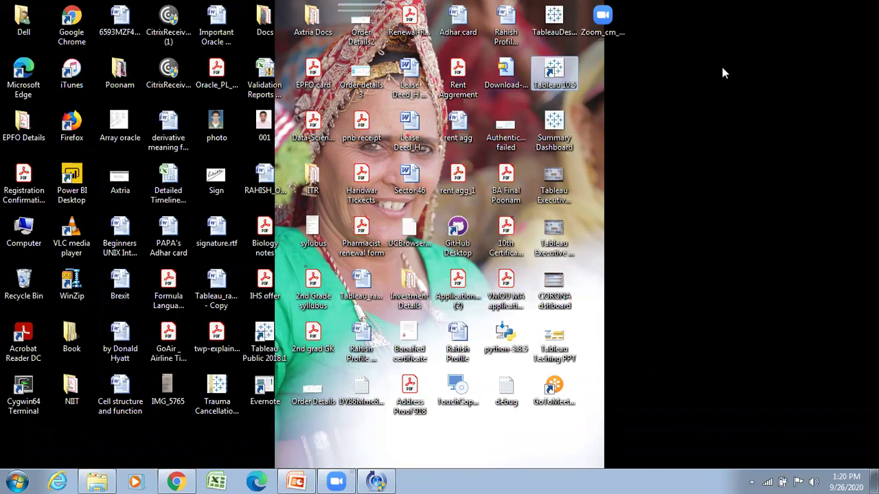
click(700, 116)
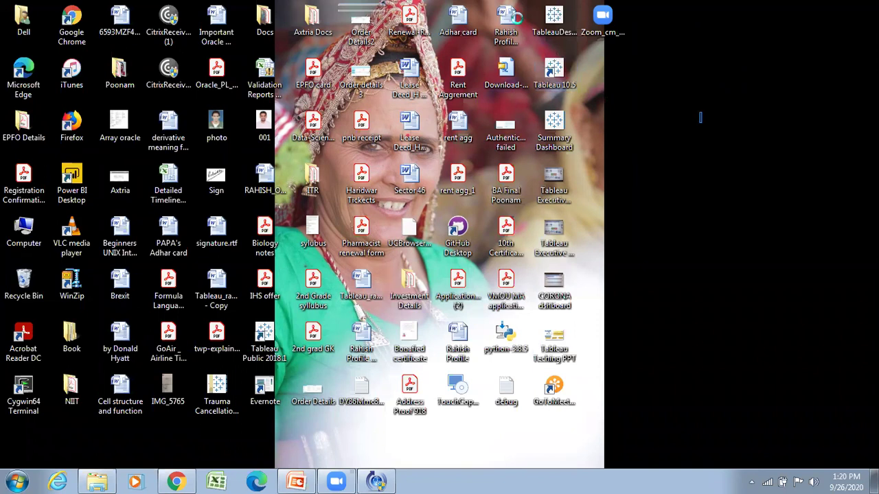
right_click(701, 113)
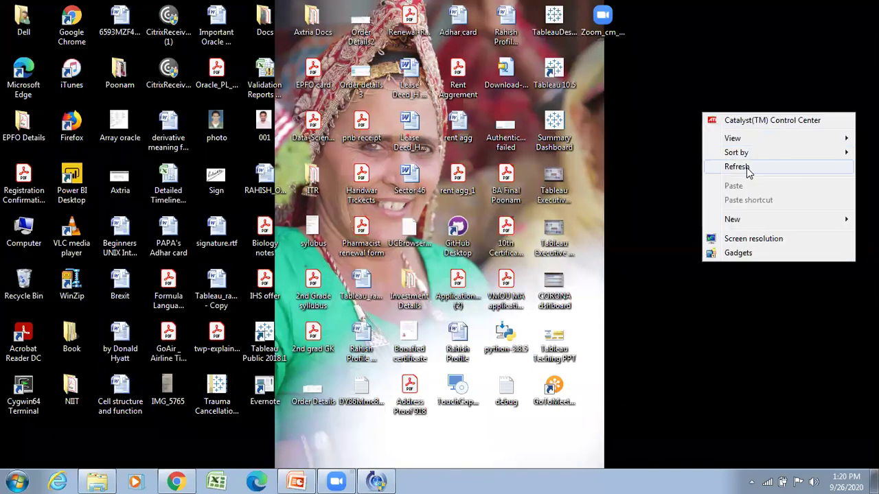
key(Return)
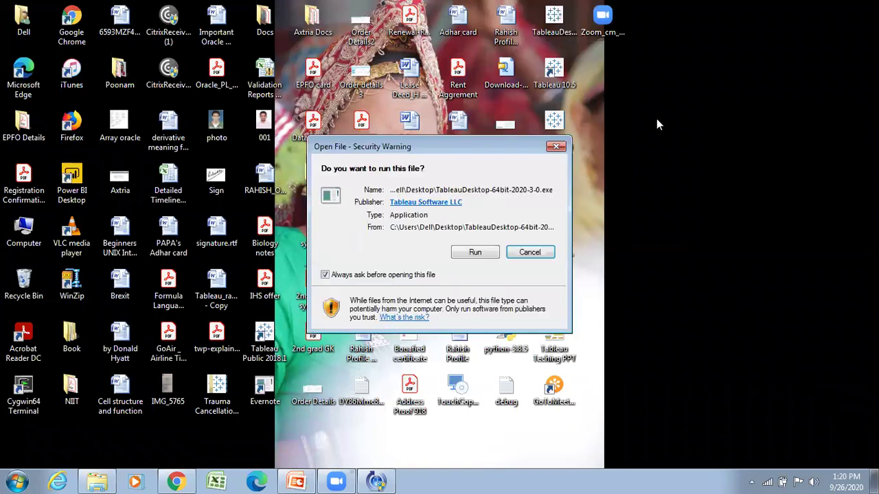
Run the TableauDesktop-64bit-2020-3-0 installer, accept the license agreement and start installing Tableau 2020.3
click(479, 257)
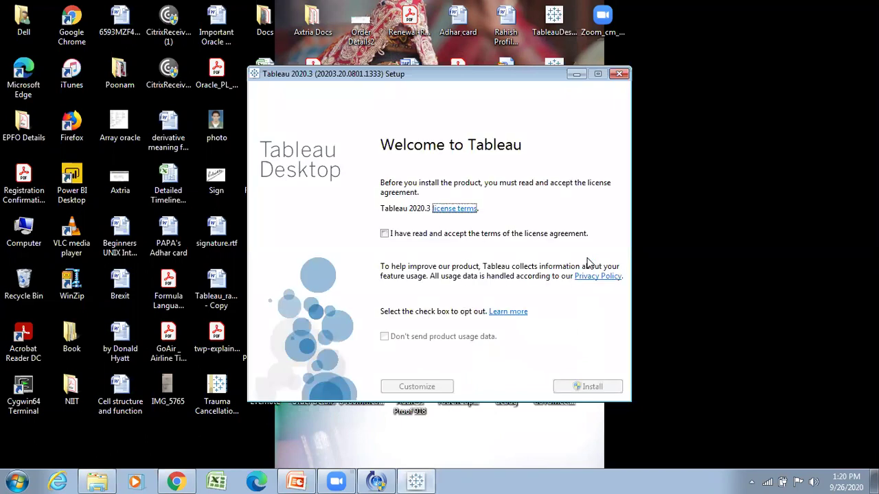
click(385, 234)
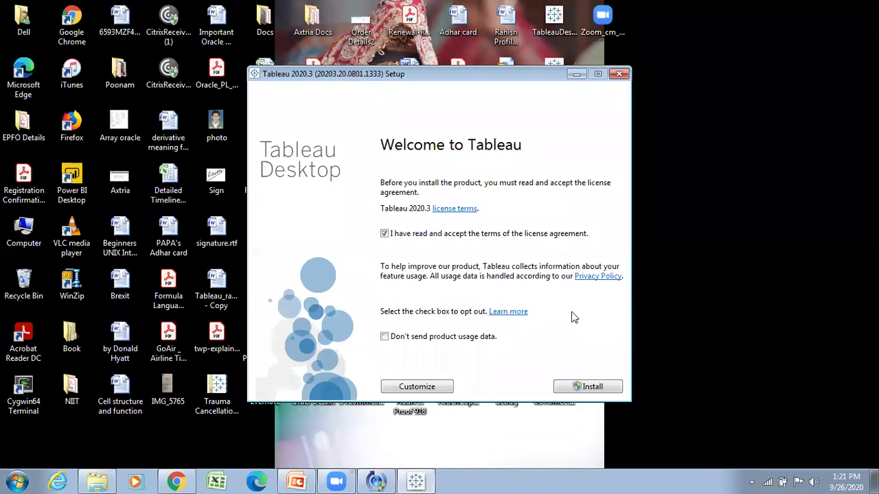
click(595, 388)
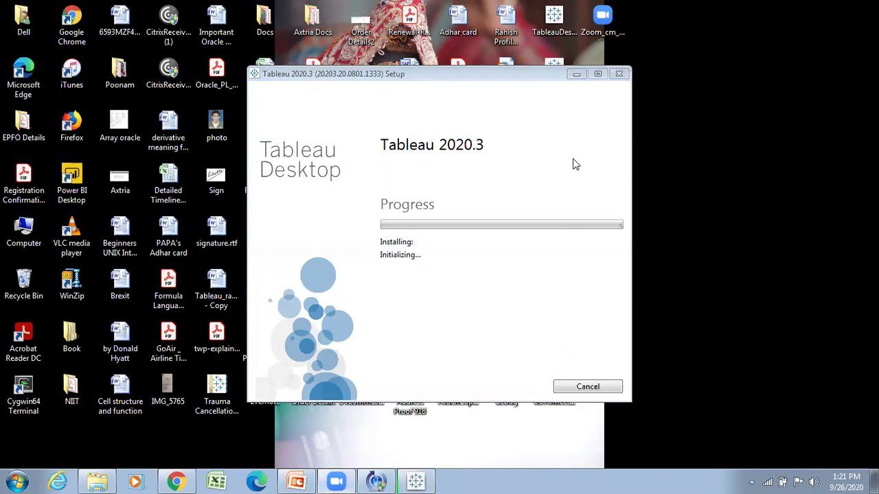
Move the Tableau 2020.3 setup window across the screen and refresh the desktop
click(452, 72)
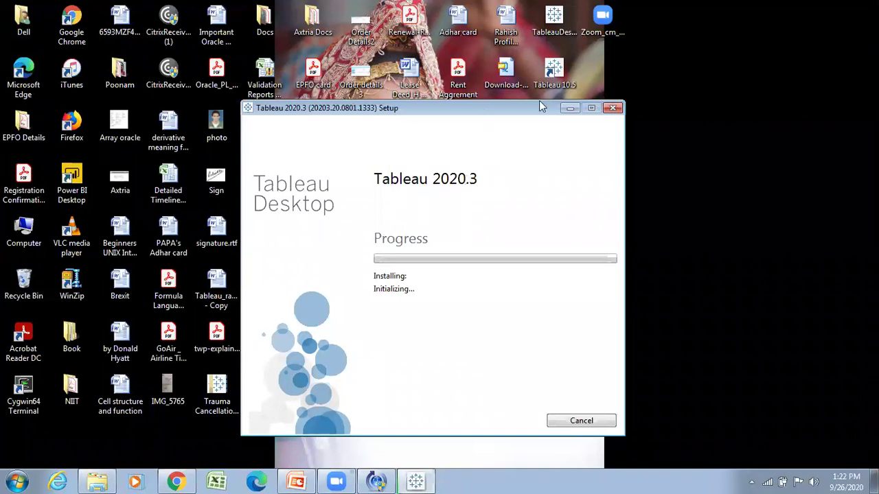
drag(525, 113, 582, 106)
right_click(779, 86)
click(784, 135)
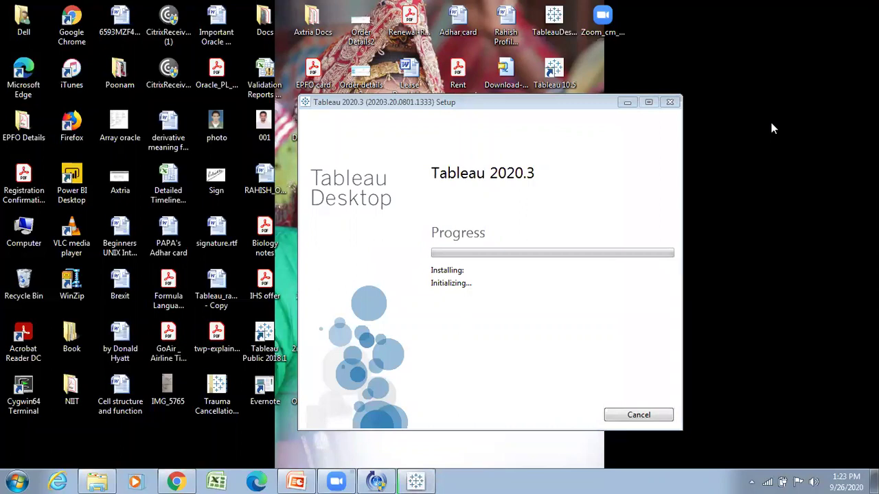
click(405, 100)
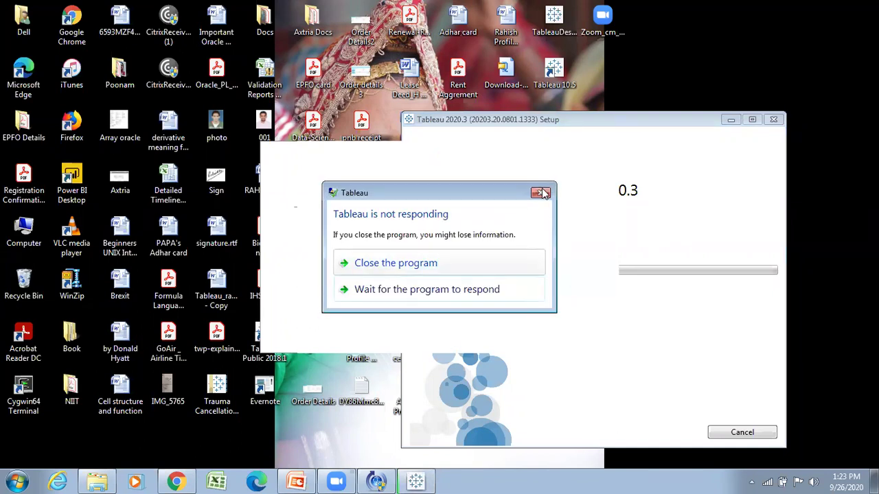
Dismiss the Tableau not-responding message, check the setup progress and close the Activate Tableau dialog
click(540, 193)
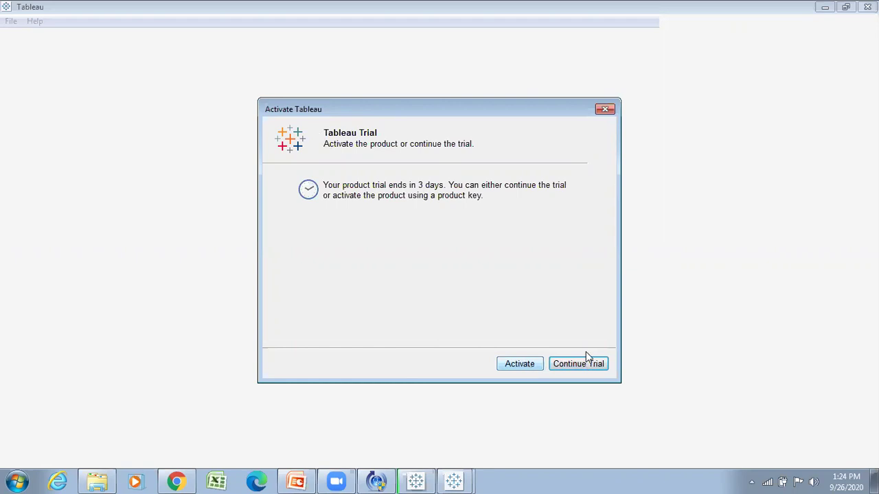
click(416, 480)
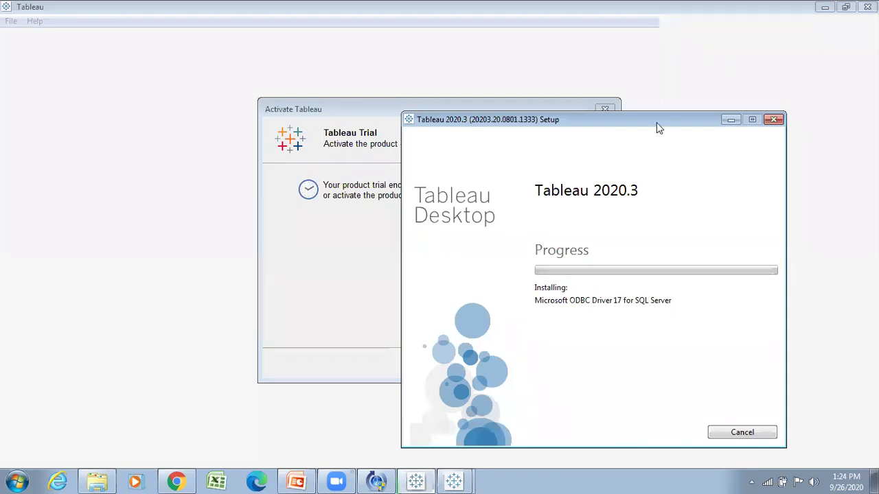
click(605, 109)
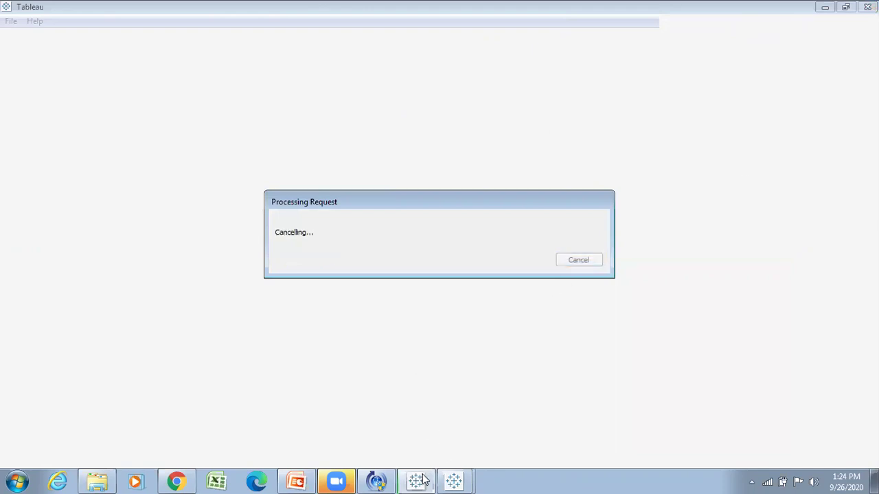
Cancel Tableau's Sheet 1 computation and processing request, and return to the Tableau 2020.3 setup window
click(457, 480)
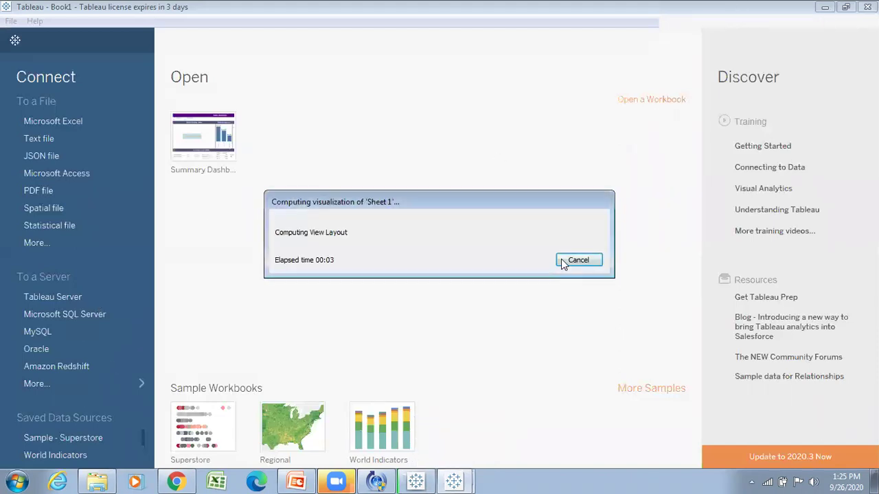
click(579, 260)
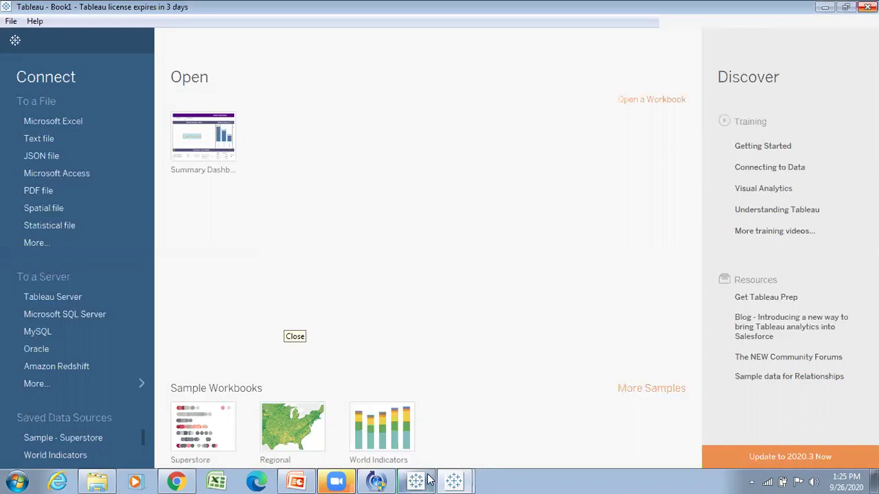
mouse_move(429, 478)
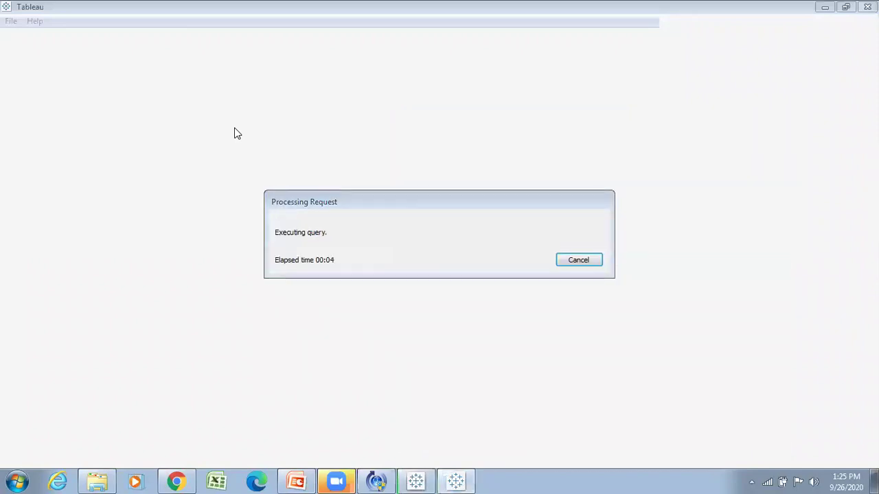
click(574, 262)
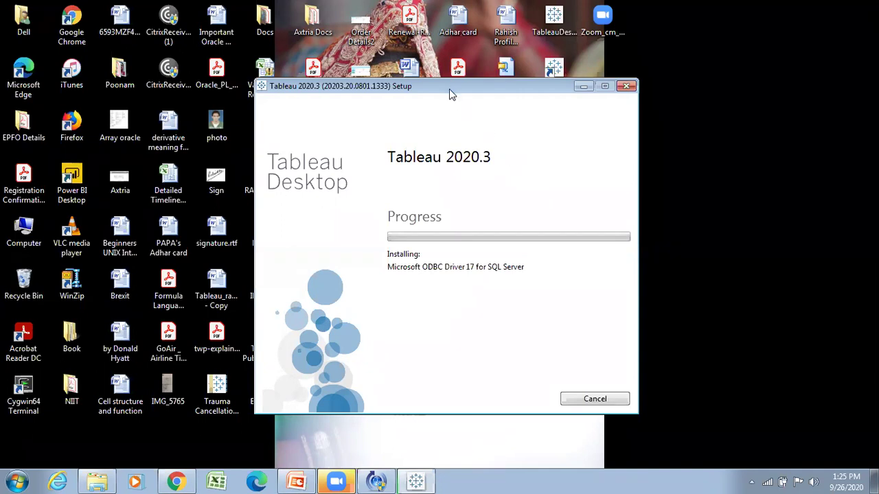
drag(443, 89, 482, 106)
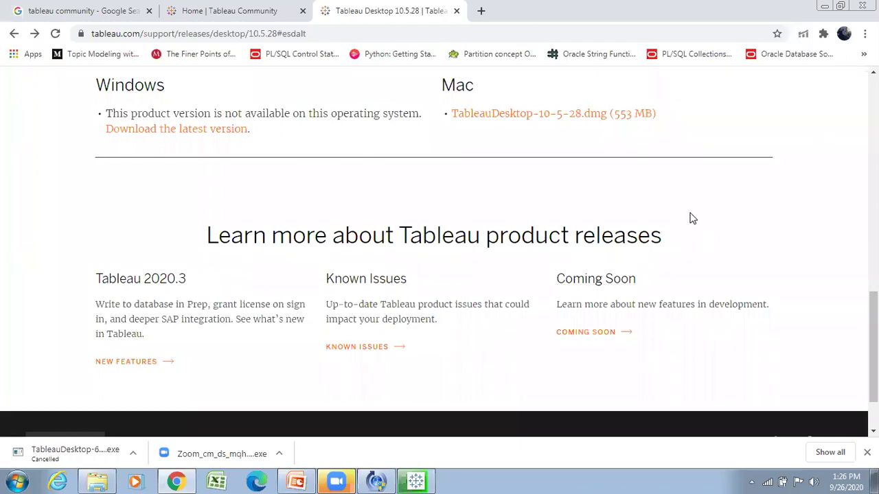
Examine the Tableau Desktop 10.5.28 release page in Chrome, including its download notice, build details and Windows and Mac download files
scroll(692, 213, down, 1)
scroll(692, 213, down, 1)
scroll(693, 213, up, 5)
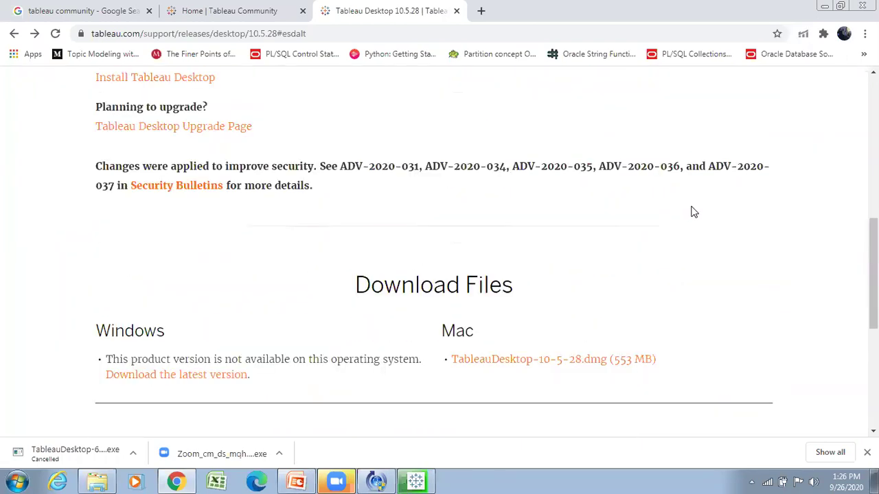
scroll(693, 213, up, 2)
scroll(692, 213, up, 4)
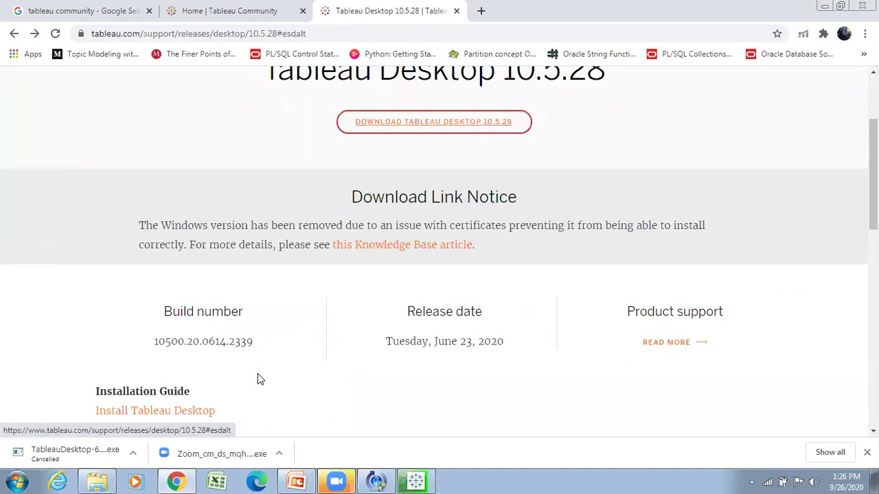
scroll(251, 379, down, 8)
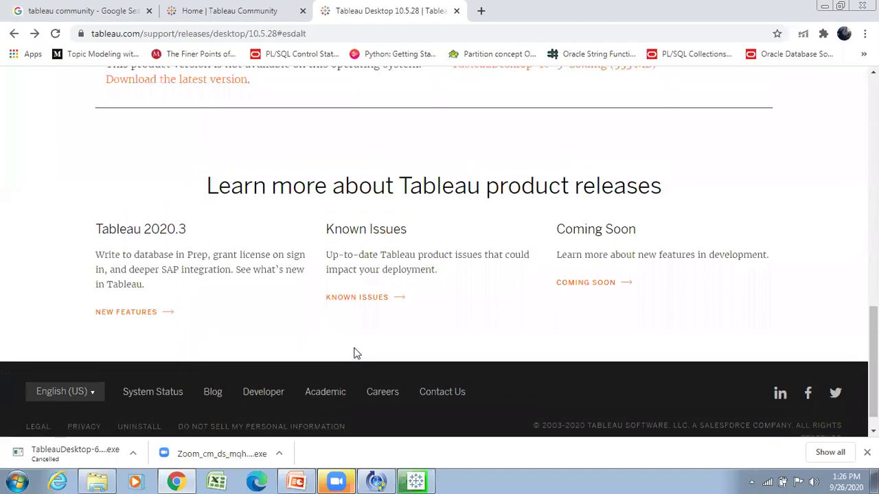
scroll(389, 321, up, 4)
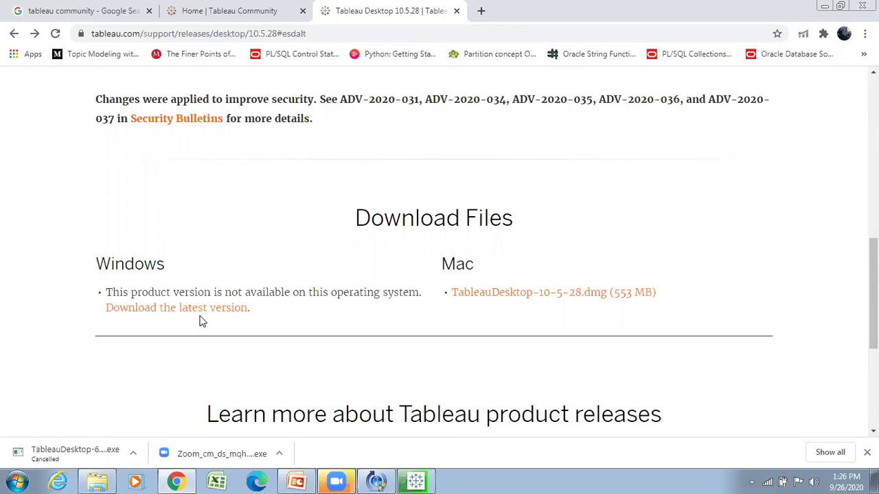
scroll(326, 263, up, 3)
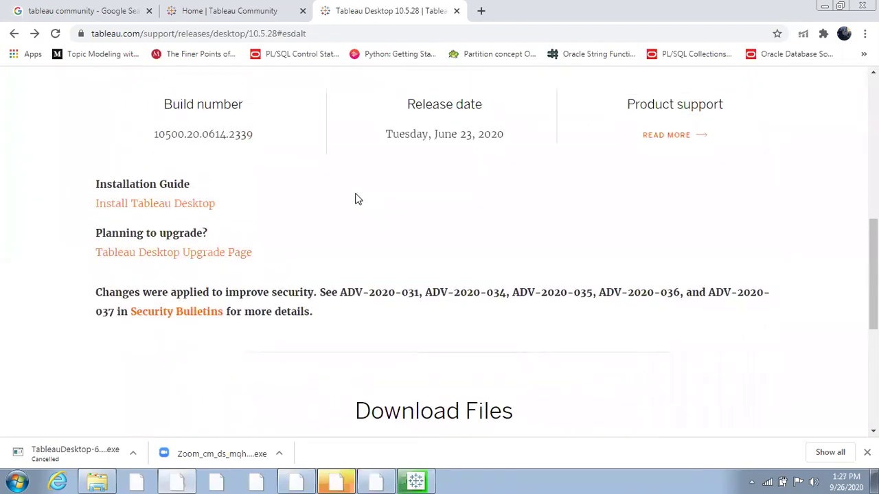
scroll(206, 177, up, 3)
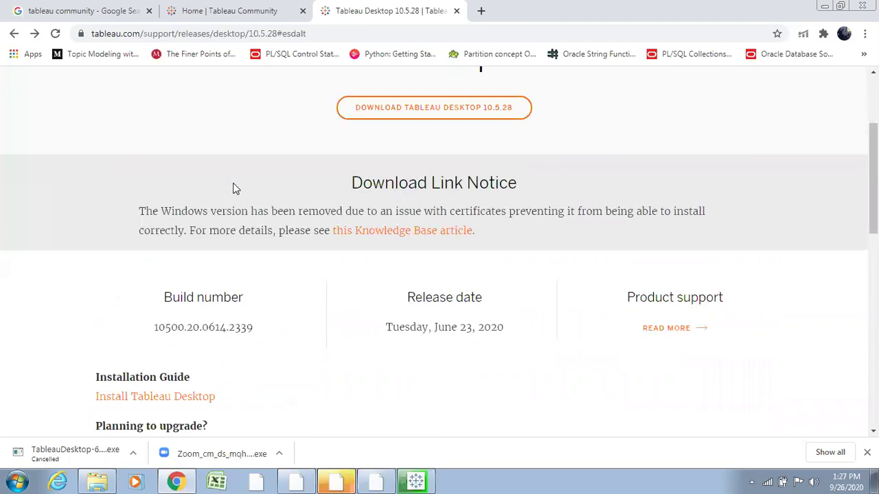
Highlight the Tableau Desktop 10.5.28 heading on the release page, and clear the selection
scroll(233, 184, up, 2)
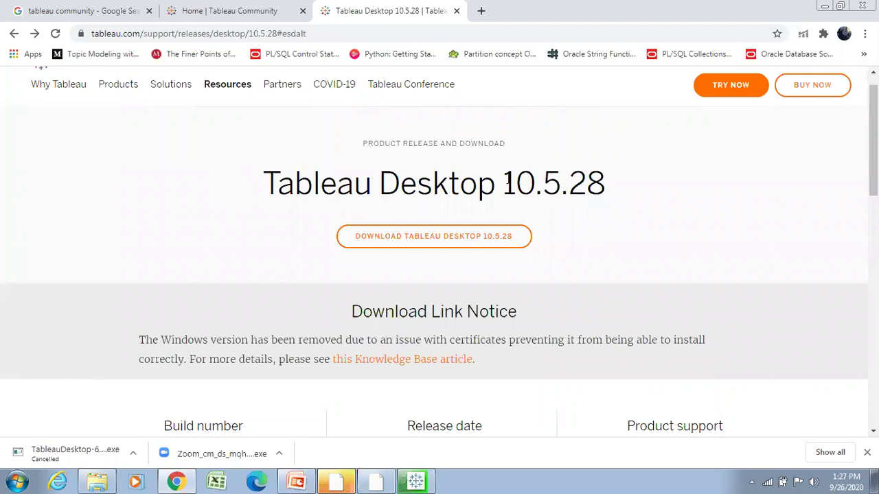
drag(263, 183, 455, 180)
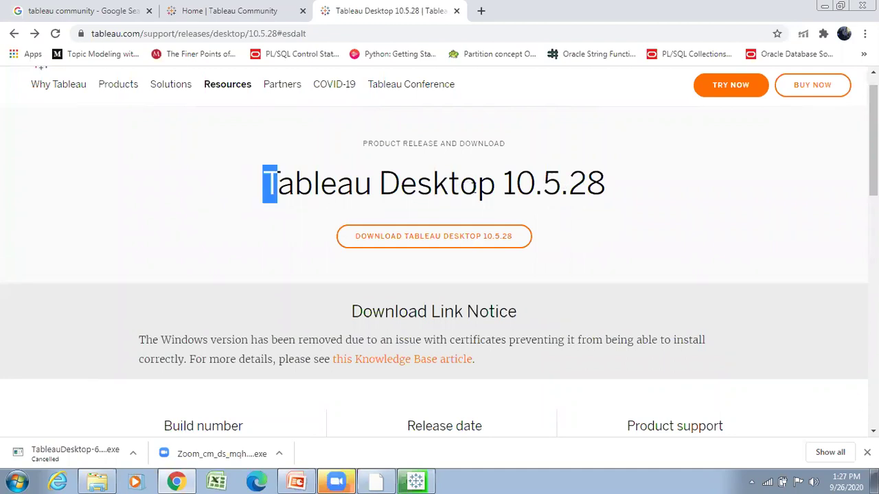
triple_click(482, 185)
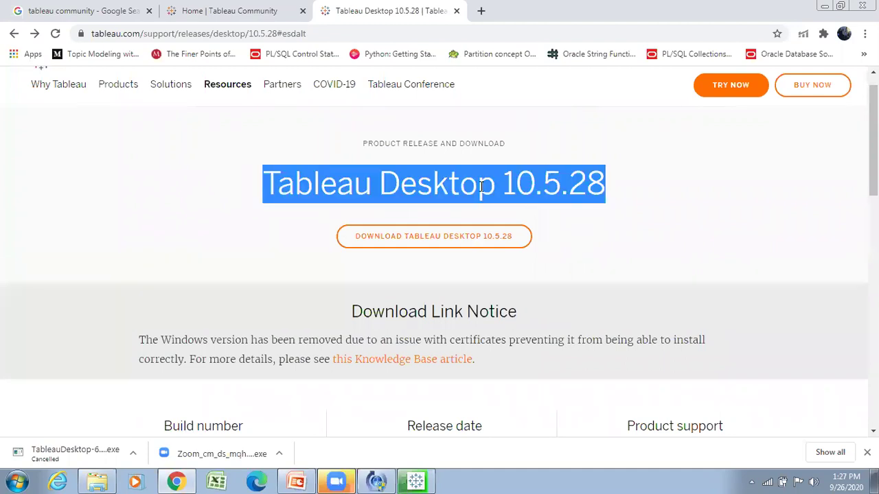
click(482, 185)
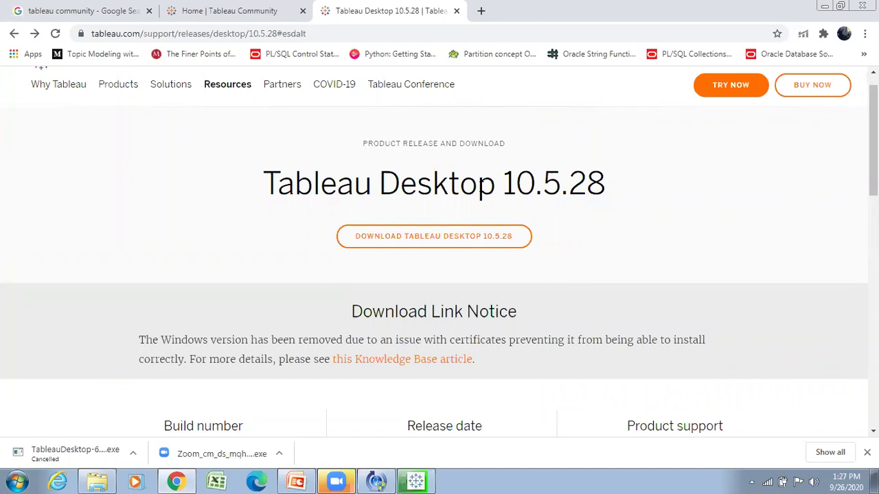
Switch to the Tableau 2020.3 setup window, and complete the Tableau registration with the registered user's e-mail
key(alt+Tab)
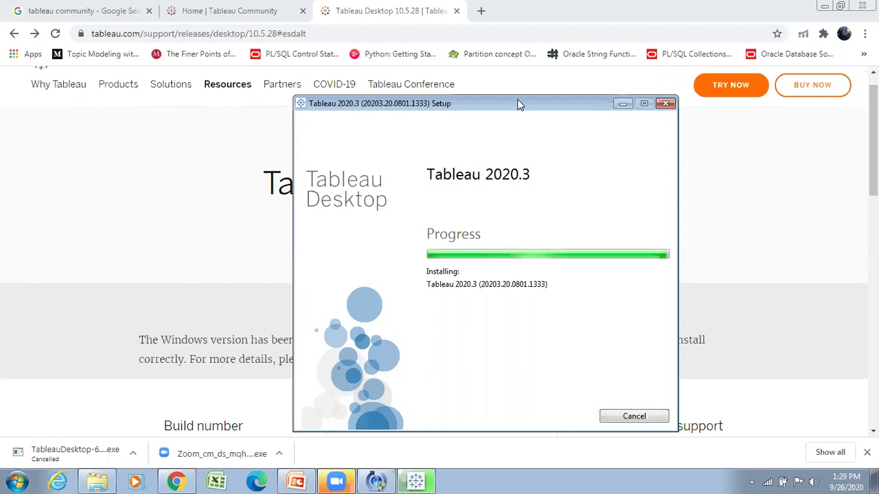
drag(520, 104, 428, 86)
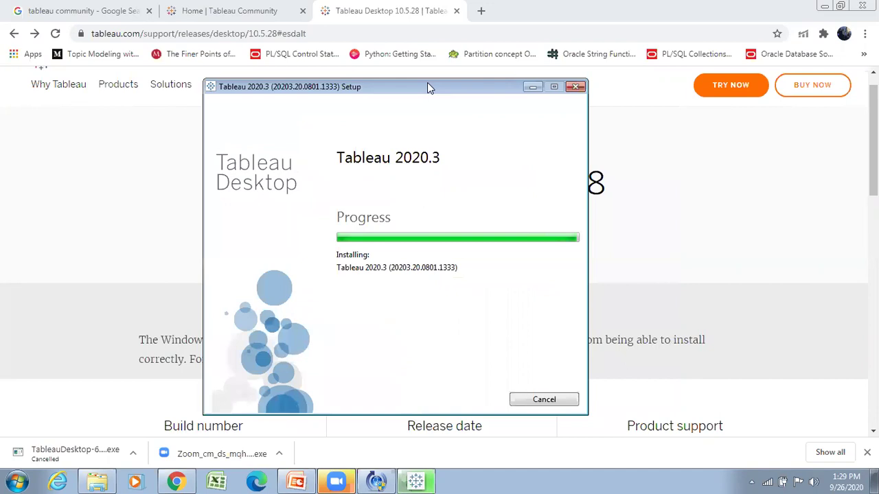
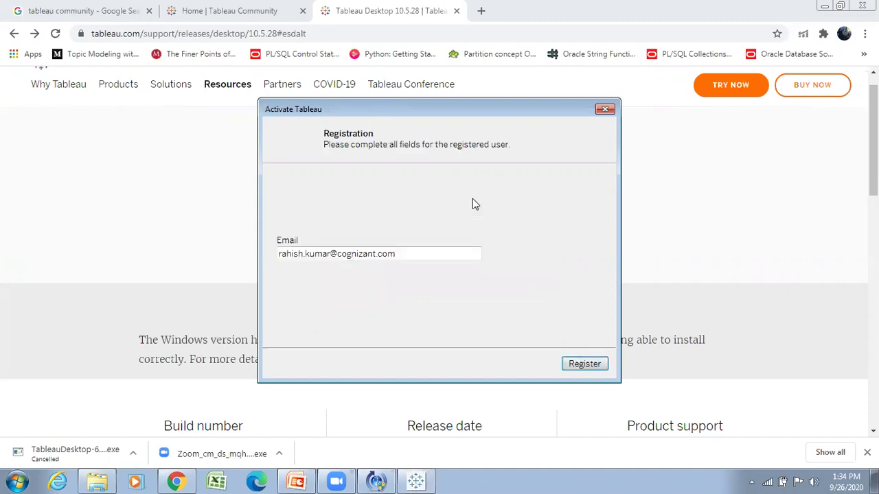
click(413, 254)
click(583, 366)
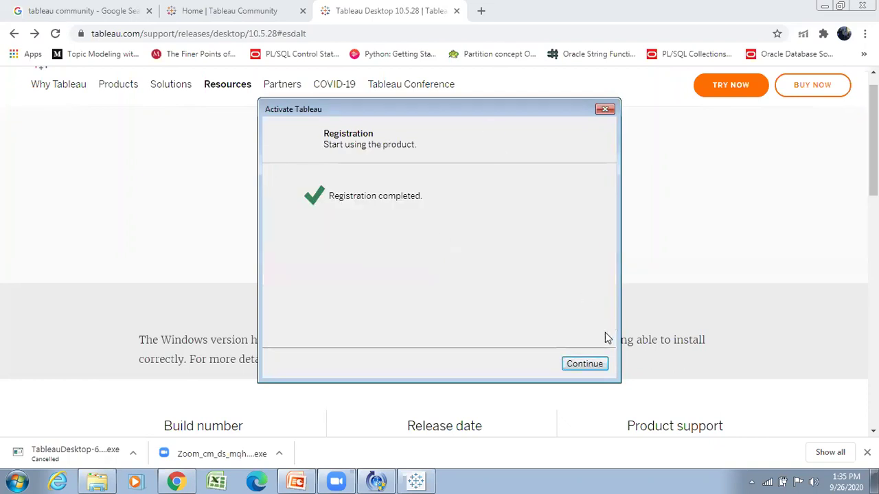
click(583, 362)
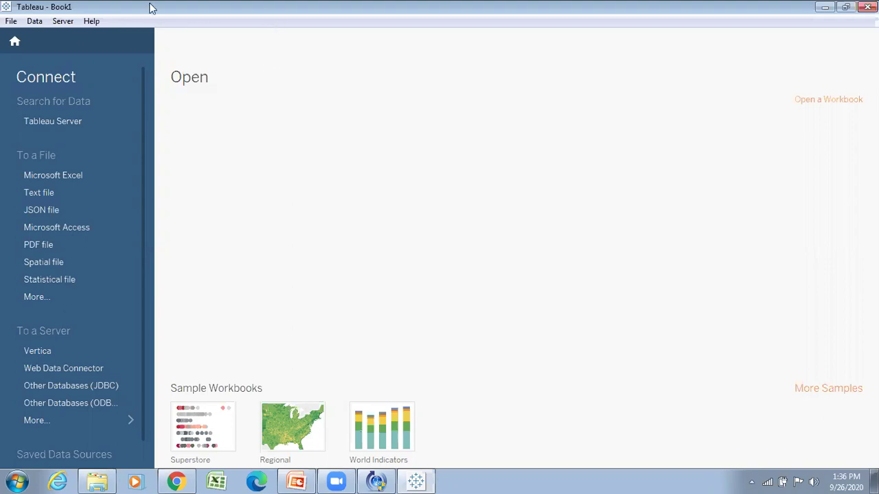
Look through the full list of server connectors, and open and close the Salesforce sign-in form
click(11, 21)
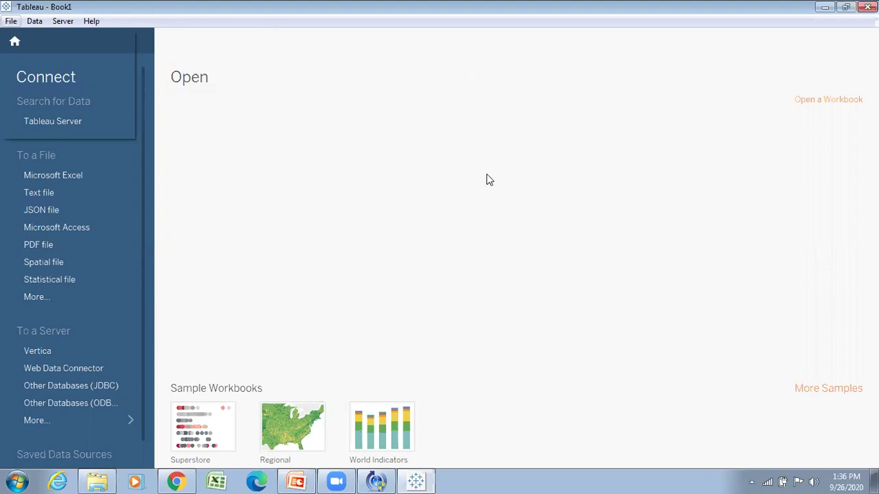
click(404, 99)
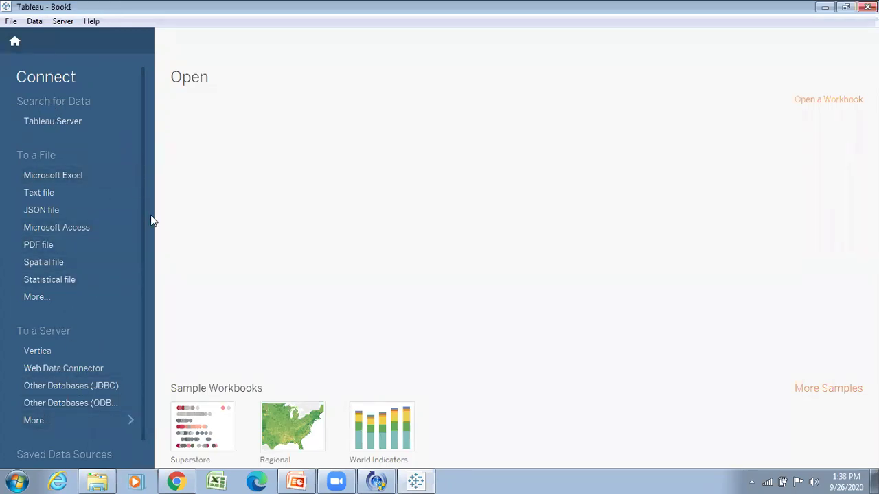
click(130, 421)
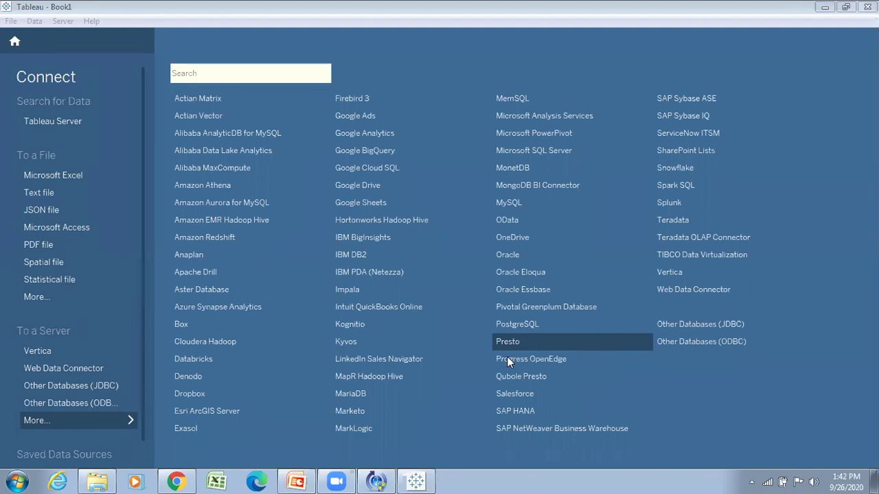
click(523, 393)
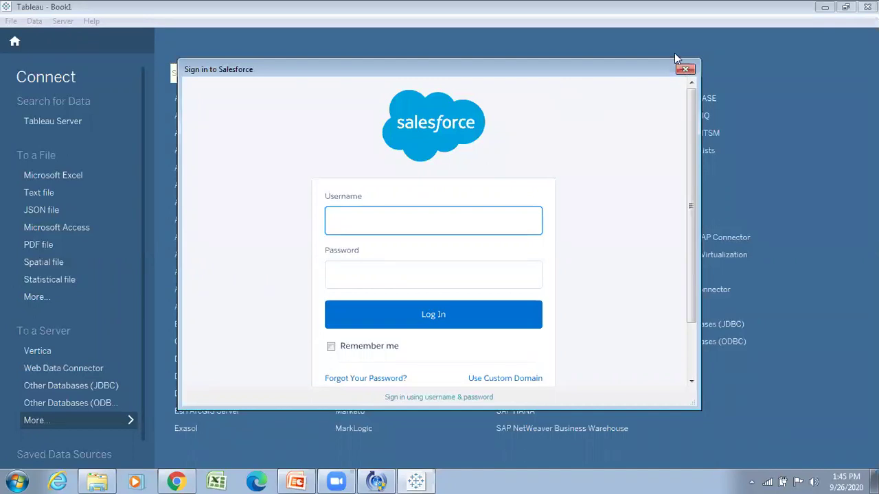
key(Escape)
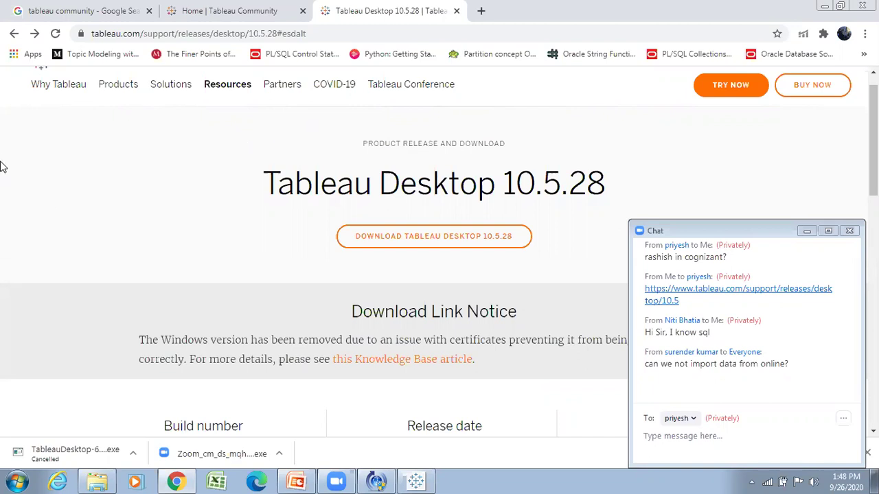
Show the Products list on the Tableau Community home page in Chrome
scroll(590, 112, up, 1)
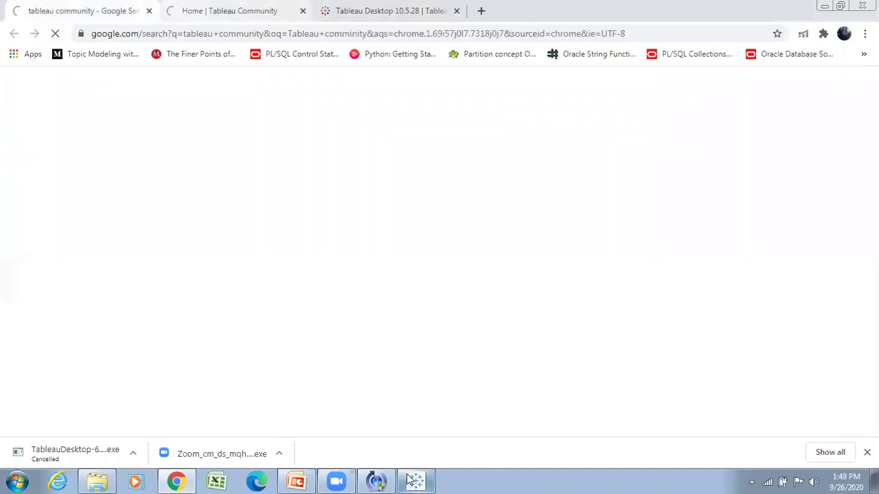
key(ctrl+Tab)
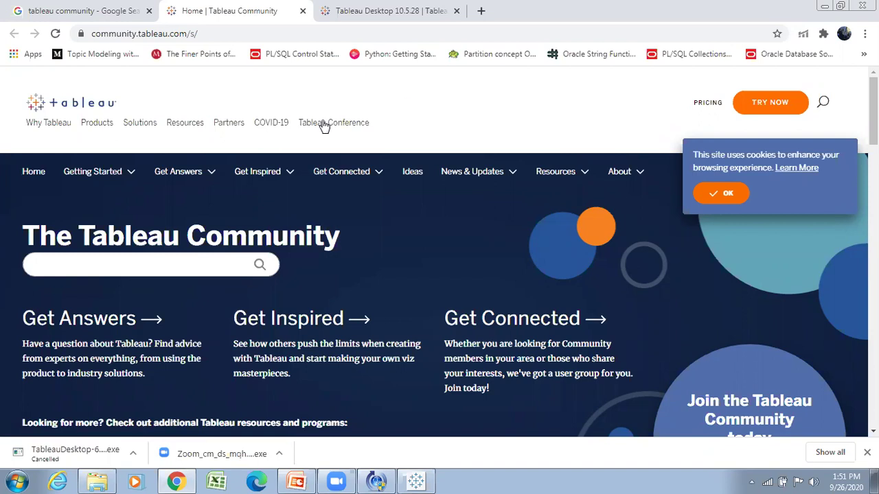
mouse_move(323, 126)
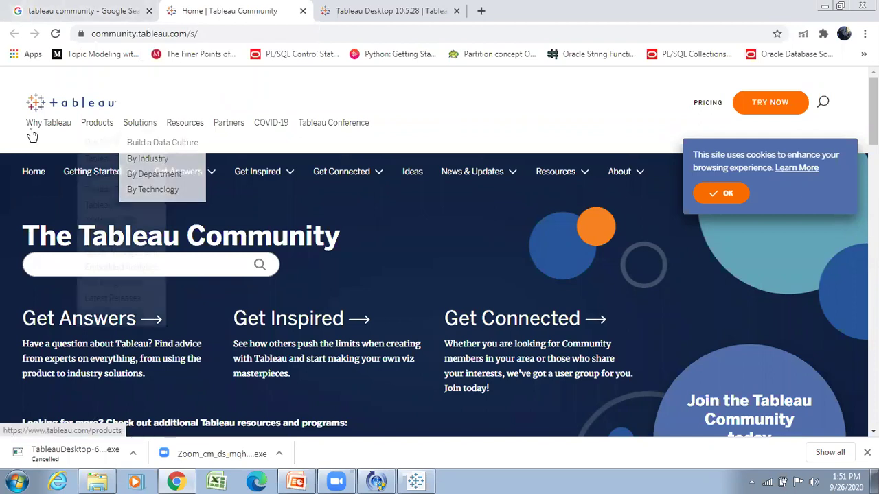
mouse_move(90, 128)
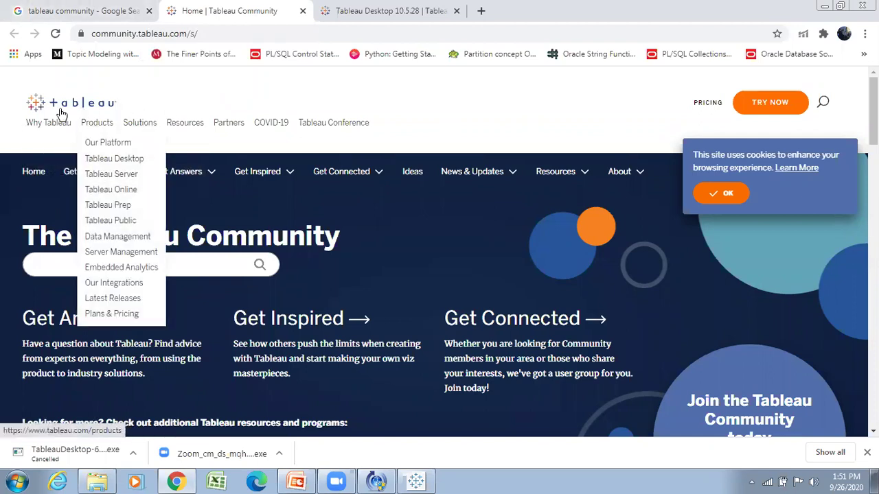
mouse_move(85, 126)
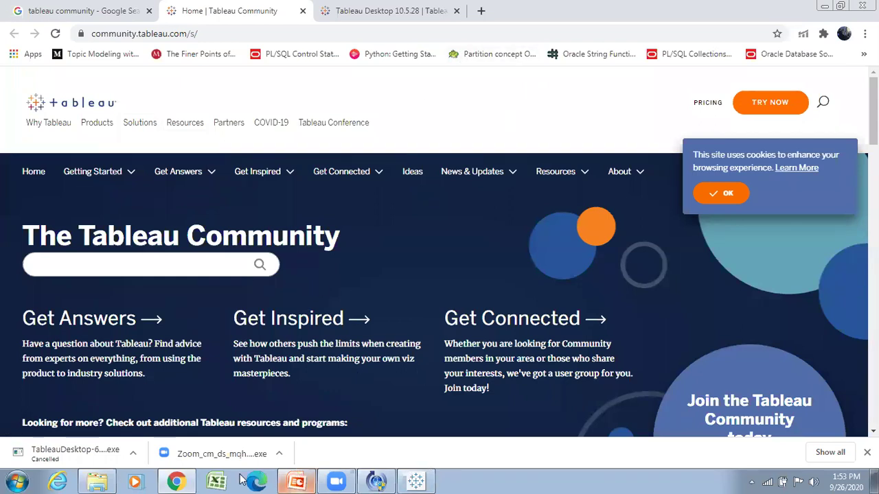
Switch to the Tableau Teching PPT presentation in PowerPoint and start its slide show
click(300, 480)
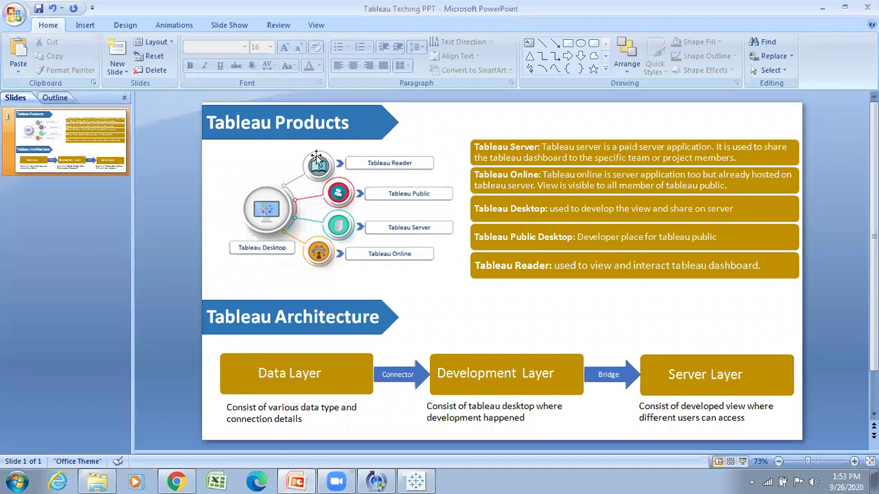
click(741, 462)
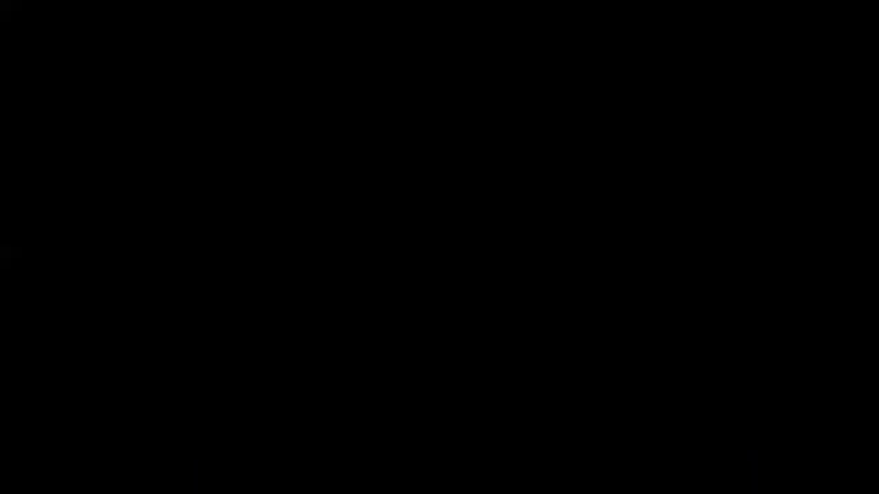